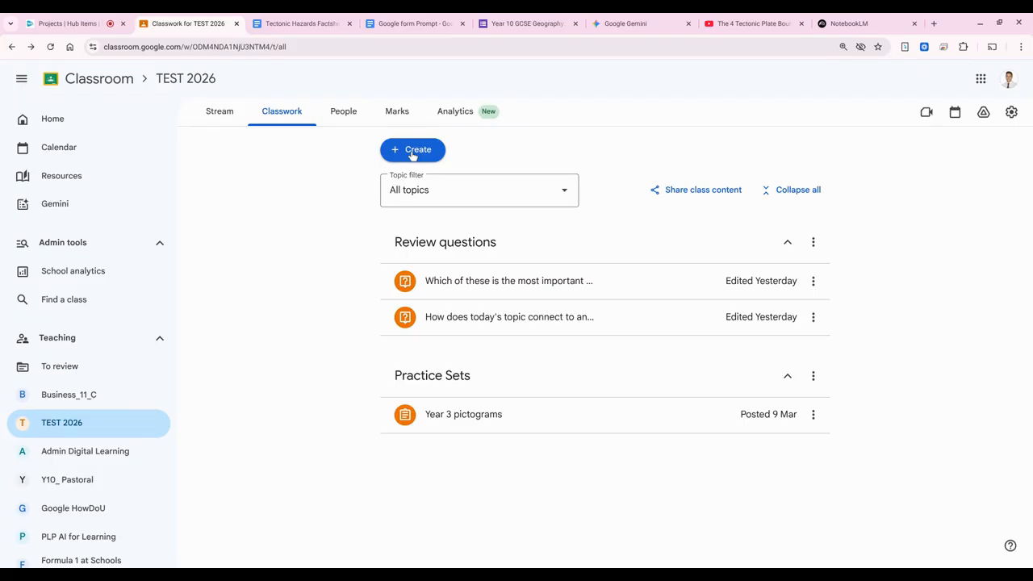
Create a quiz assignment in the TEST 2026 class and open the AI form creation helper in its attached Blank Quiz.
{"action": "left_click", "coordinate": [412, 154]}
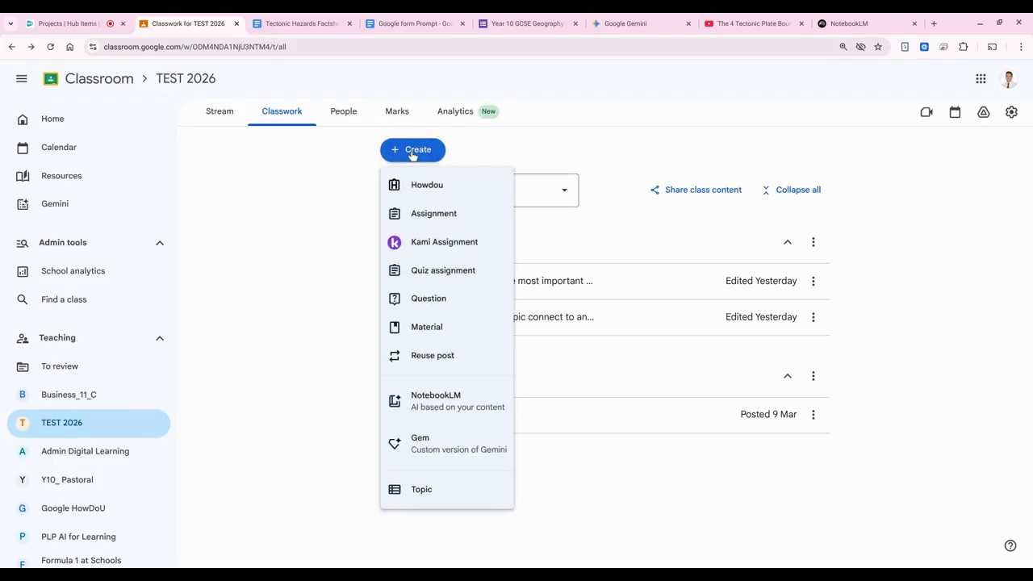
{"action": "left_click", "coordinate": [449, 275]}
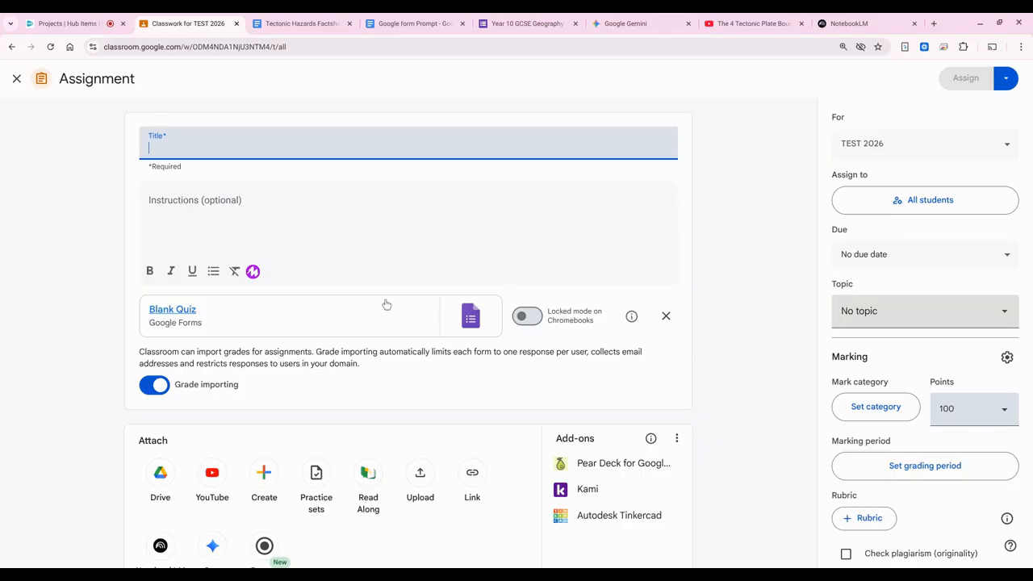
{"action": "left_click", "coordinate": [938, 412]}
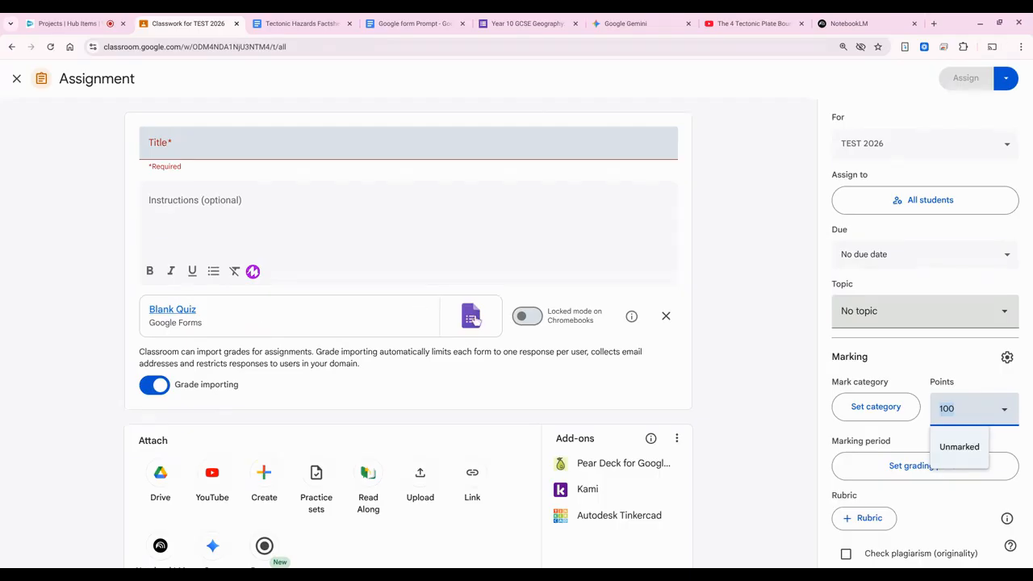
{"action": "left_click", "coordinate": [172, 310]}
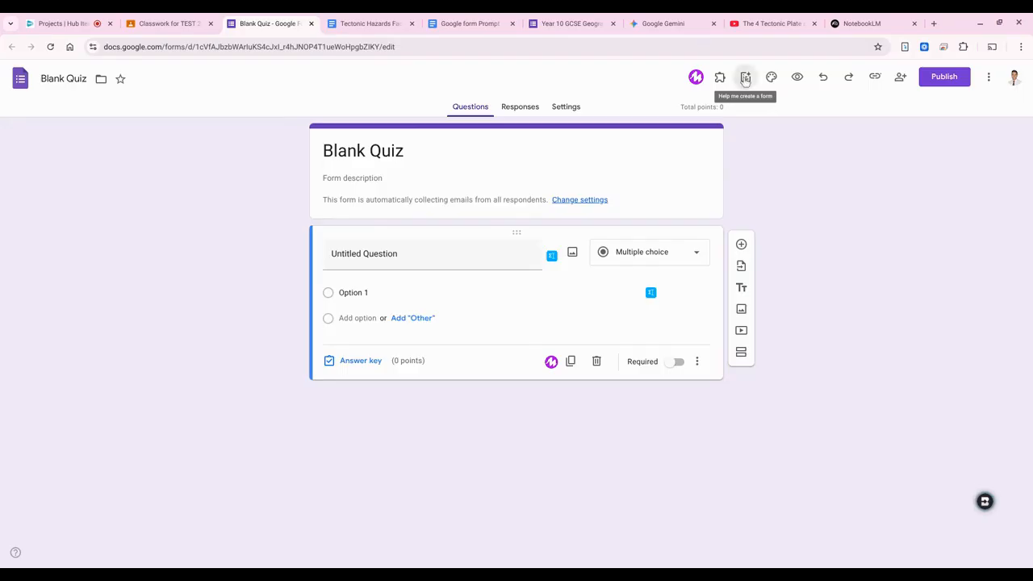
{"action": "left_click", "coordinate": [777, 38]}
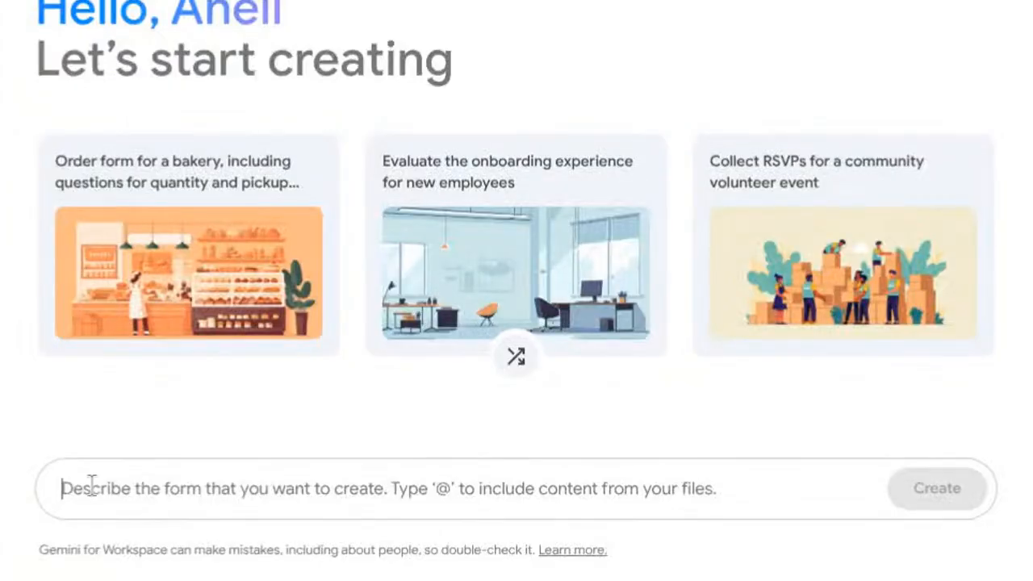
Generate a form suggestion from the prompt "Make me a quiz about the human body for year 7" and skim its questions.
{"action": "type", "text": "Make me a quiz about the human body for year 7"}
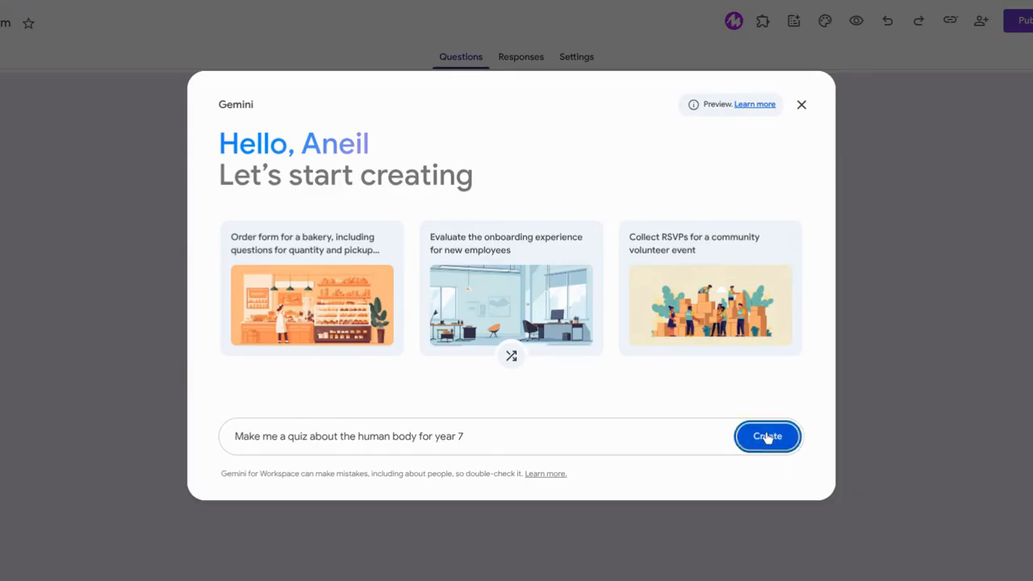
{"action": "left_click", "coordinate": [937, 488]}
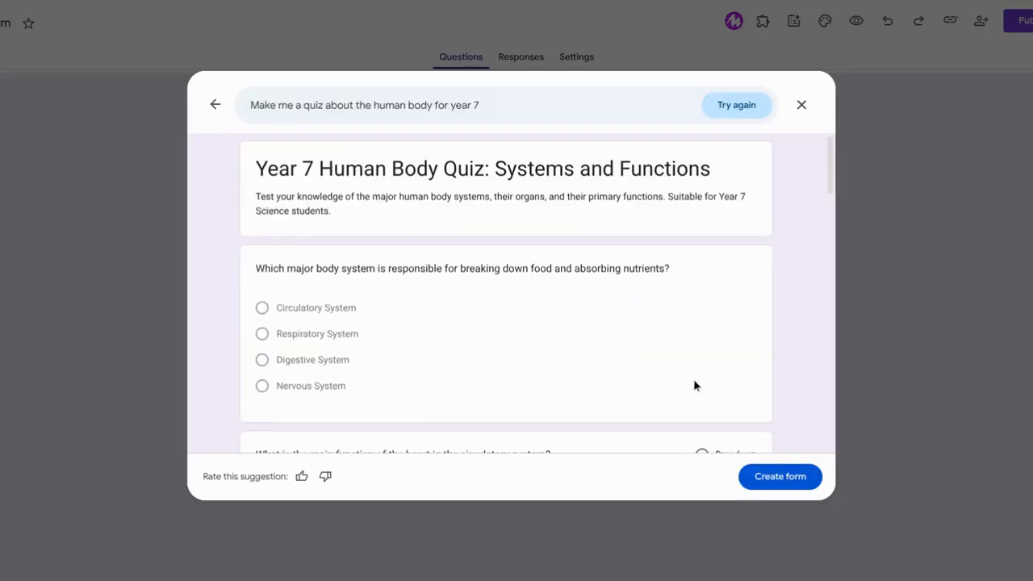
{"action": "scroll", "coordinate": [696, 386], "scroll_direction": "down", "scroll_amount": 5}
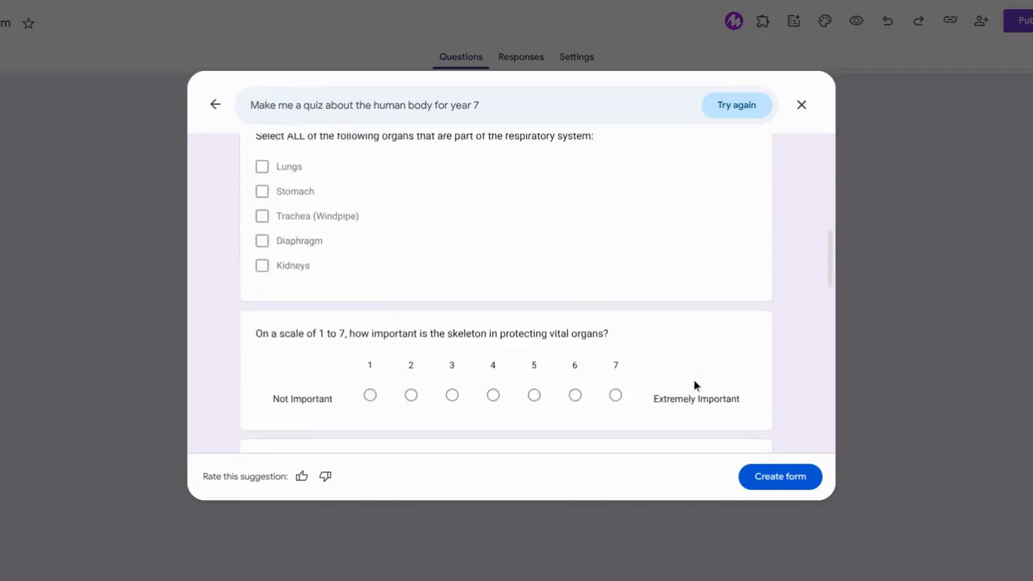
{"action": "scroll", "coordinate": [694, 385], "scroll_direction": "down", "scroll_amount": 8}
{"action": "scroll", "coordinate": [694, 379], "scroll_direction": "down", "scroll_amount": 2}
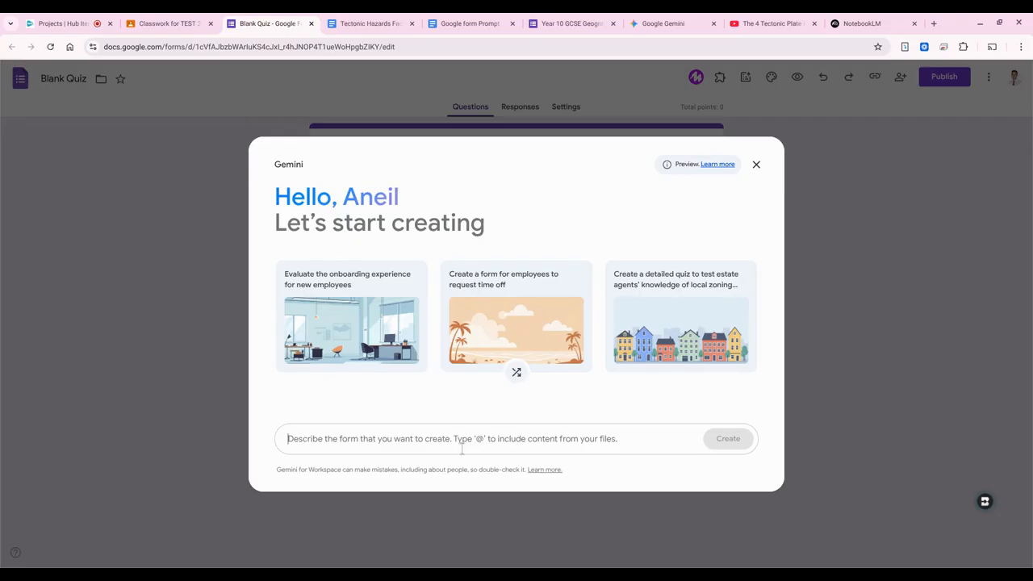
Check which files can be referenced in the form prompt, and look over the Tectonic Hazards Factsheet & Quiz document.
{"action": "type", "text": "@"}
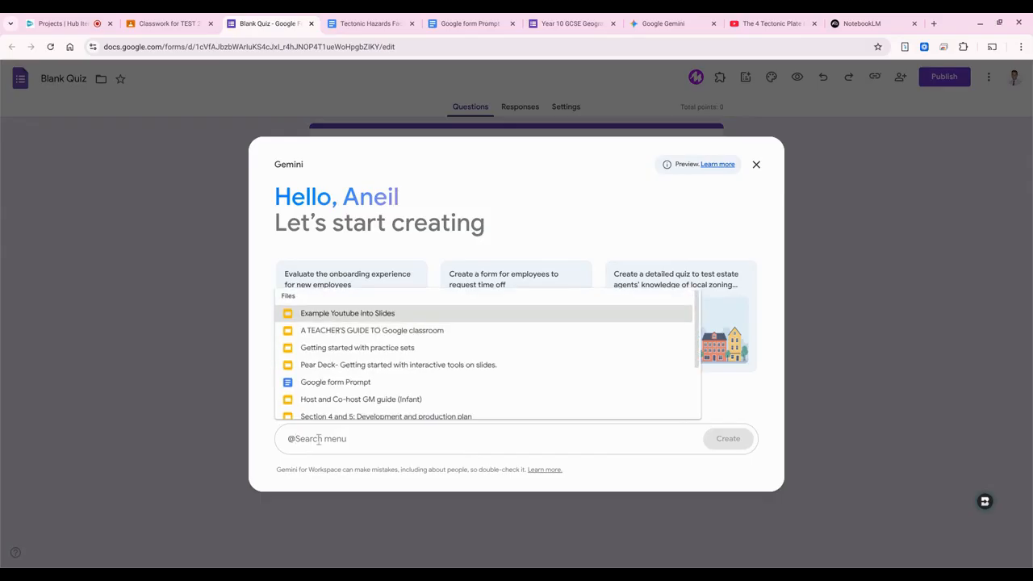
{"action": "key", "text": "BackSpace"}
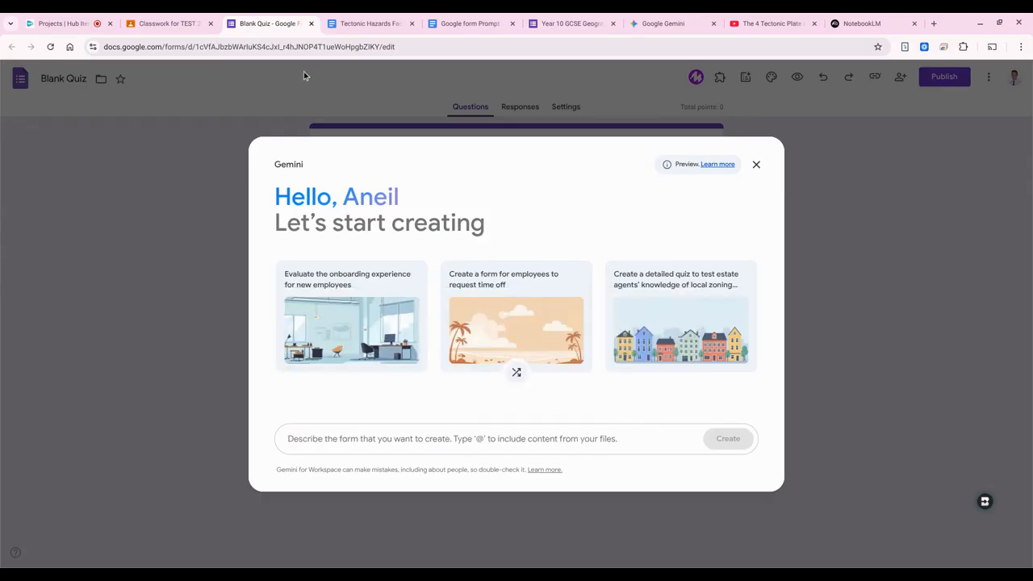
{"action": "left_click", "coordinate": [361, 25]}
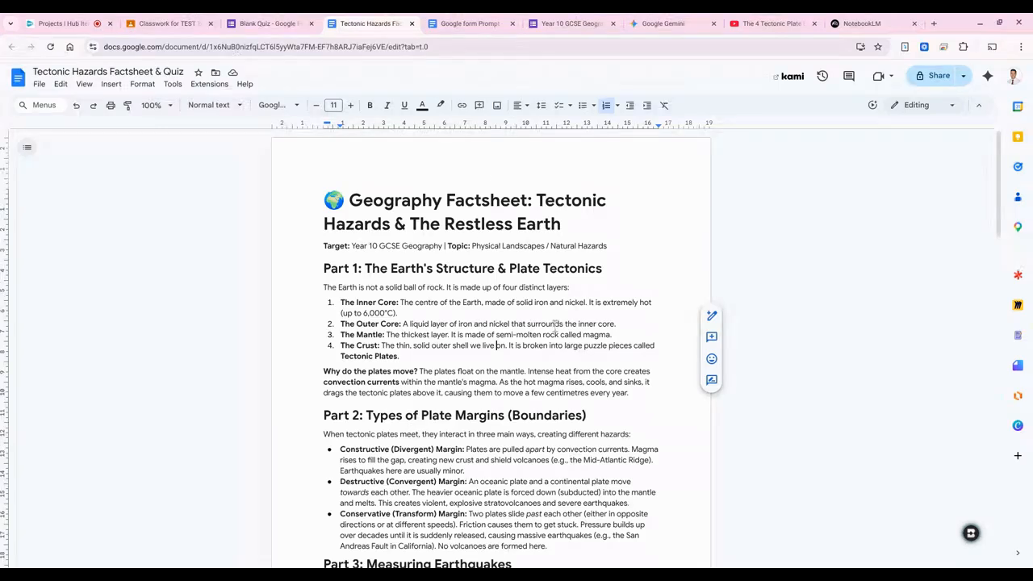
{"action": "scroll", "coordinate": [578, 319], "scroll_direction": "down", "scroll_amount": 3}
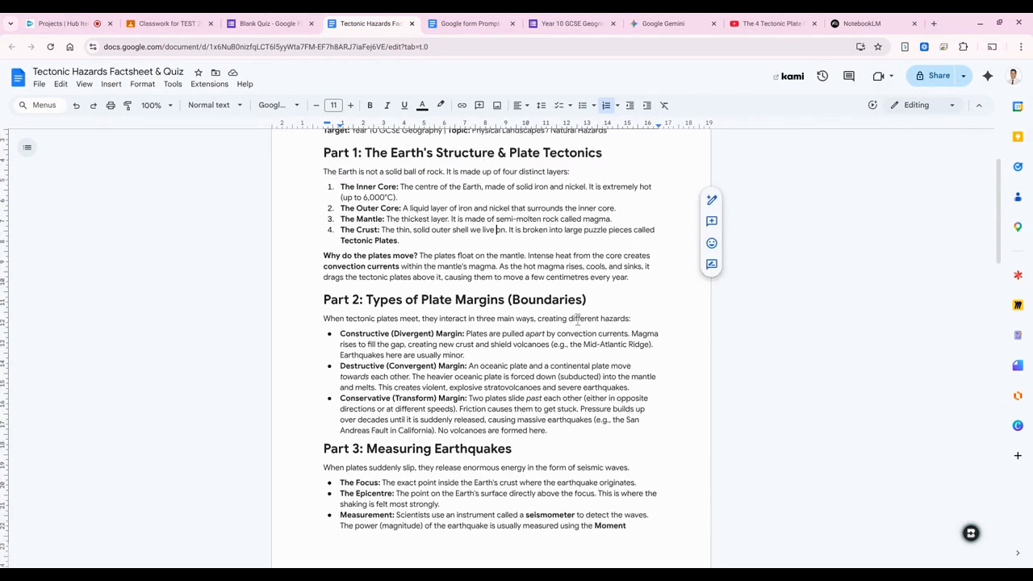
{"action": "scroll", "coordinate": [578, 319], "scroll_direction": "up", "scroll_amount": 3}
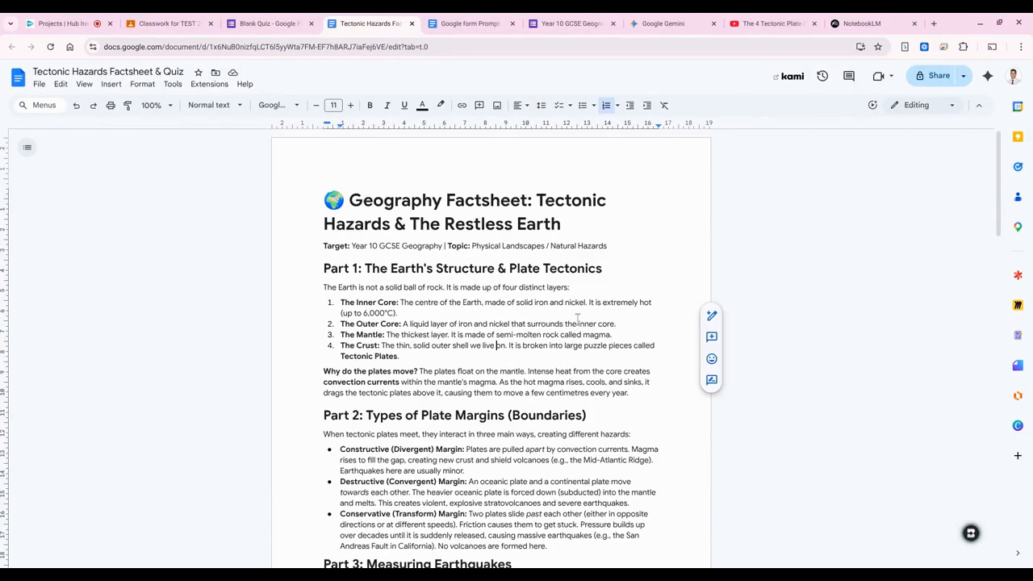
Copy the Year 10 GCSE Geography prompt from the Google form Prompt document into the Blank Quiz form description, without the bracketed file-selection note.
{"action": "left_click", "coordinate": [480, 25]}
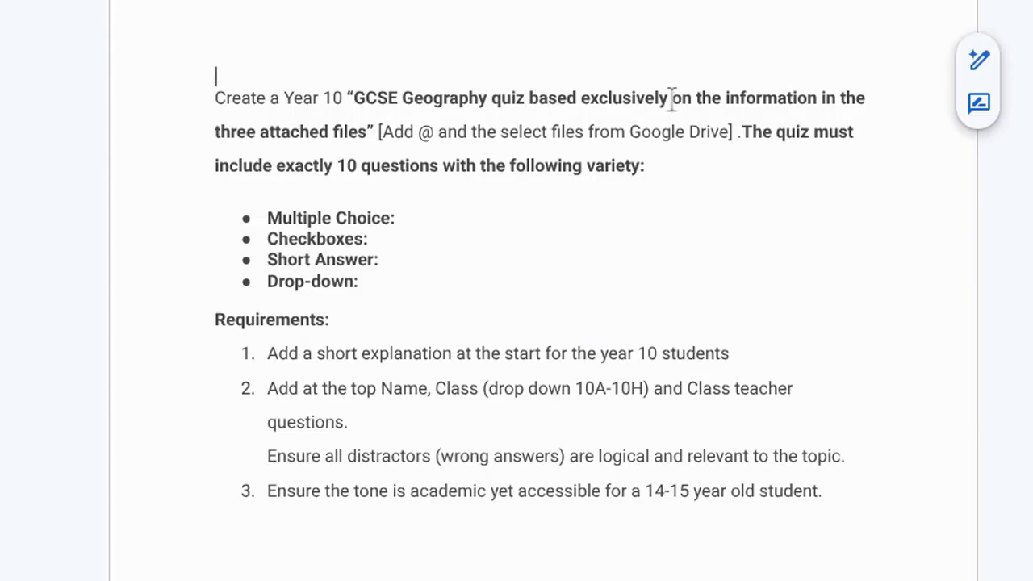
{"action": "mouse_move", "coordinate": [216, 98]}
{"action": "left_mouse_down"}
{"action": "mouse_move", "coordinate": [238, 107]}
{"action": "mouse_move", "coordinate": [427, 364]}
{"action": "mouse_move", "coordinate": [650, 461]}
{"action": "mouse_move", "coordinate": [826, 513]}
{"action": "left_mouse_up"}
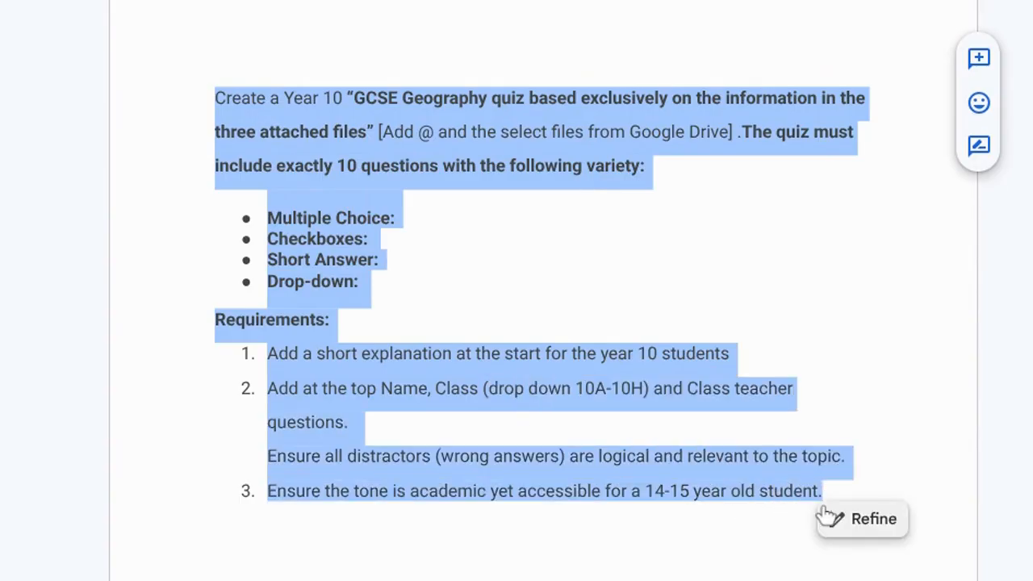
{"action": "left_click", "coordinate": [636, 258]}
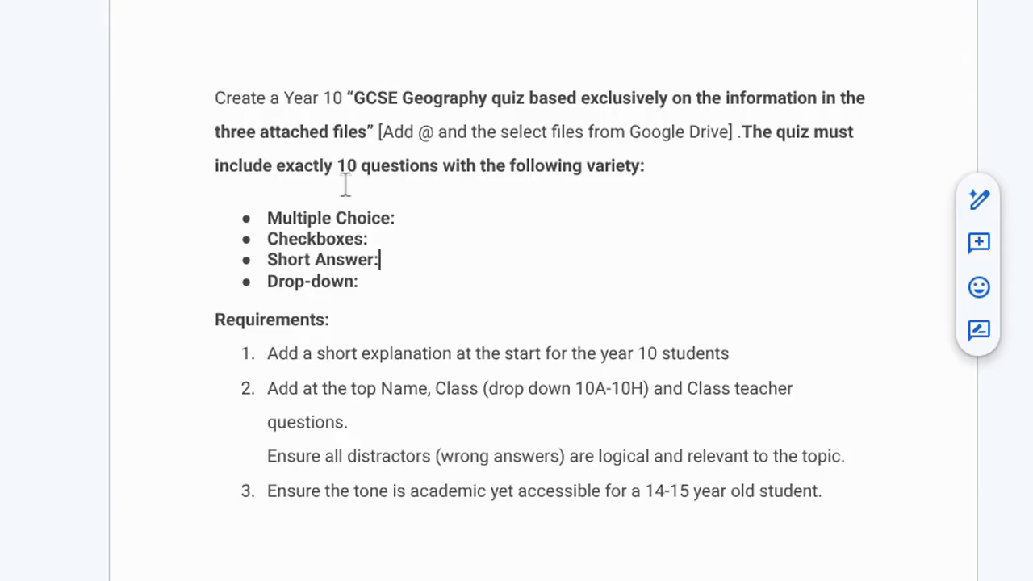
{"action": "scroll", "coordinate": [404, 250], "scroll_direction": "down", "scroll_amount": 1}
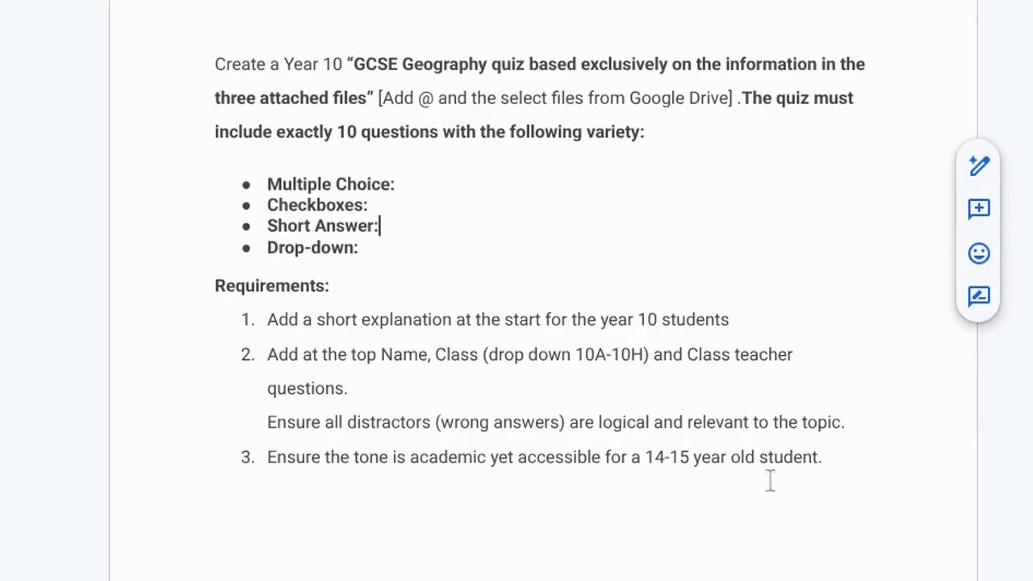
{"action": "left_click_drag", "start_coordinate": [853, 463], "coordinate": [217, 42]}
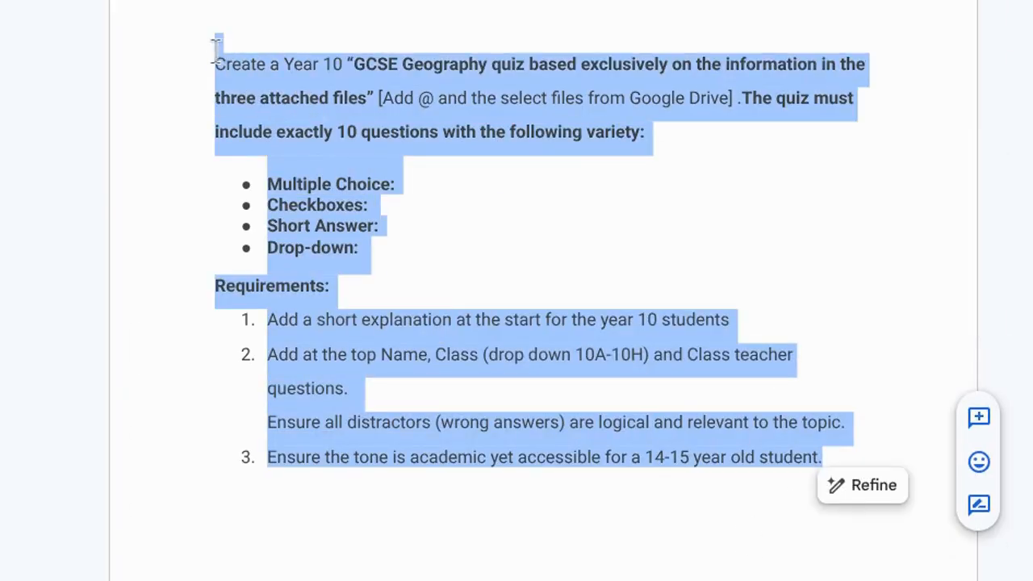
{"action": "left_click", "coordinate": [249, 6]}
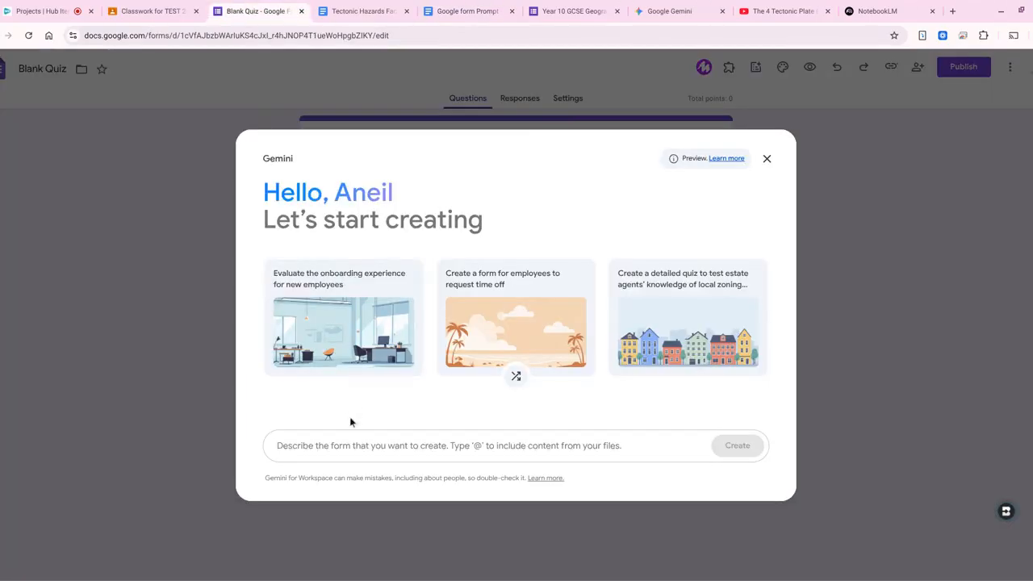
{"action": "left_click", "coordinate": [345, 448]}
{"action": "key", "text": "ctrl+v"}
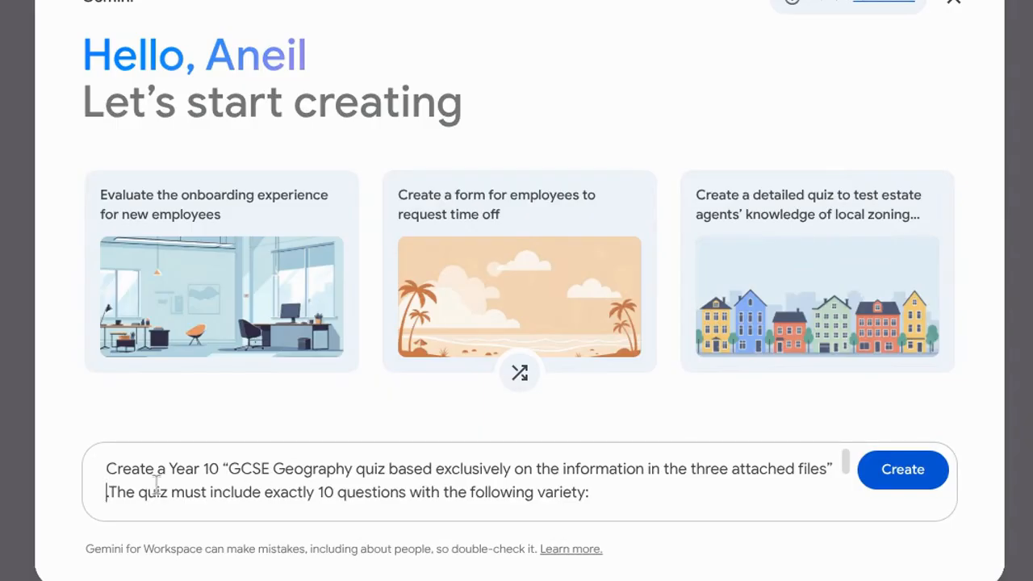
Reference the Drive file Tectonic Hazards Factsheet & Quiz in the prompt, right after the words "three attached files".
{"action": "type", "text": "@"}
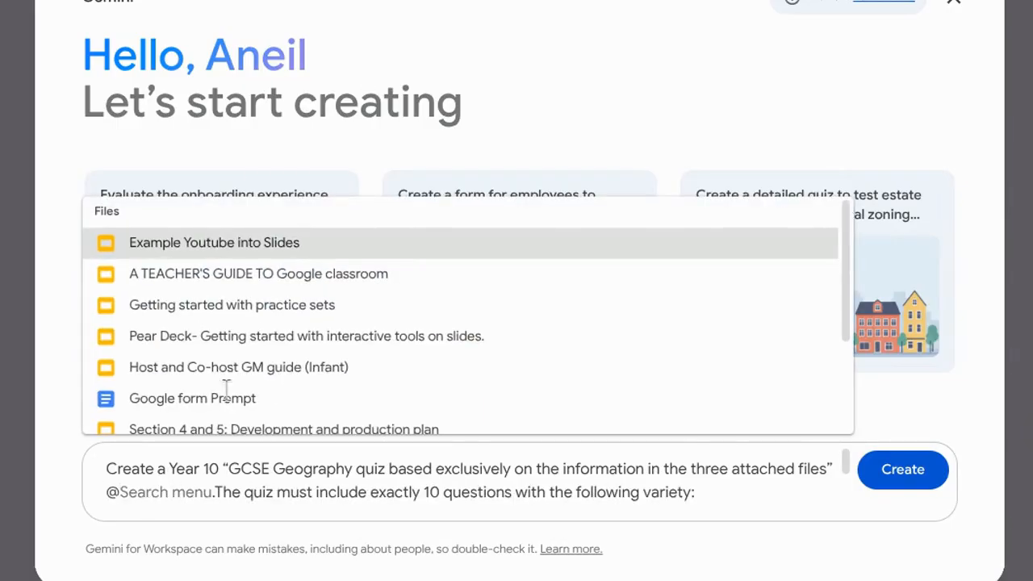
{"action": "key", "text": "Down"}
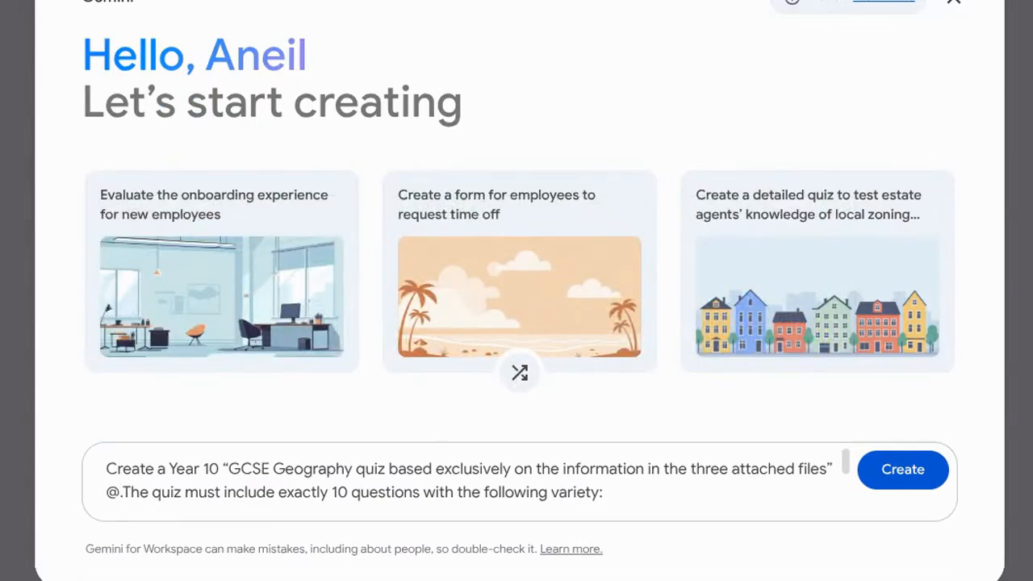
{"action": "key", "text": "BackSpace"}
{"action": "type", "text": "@"}
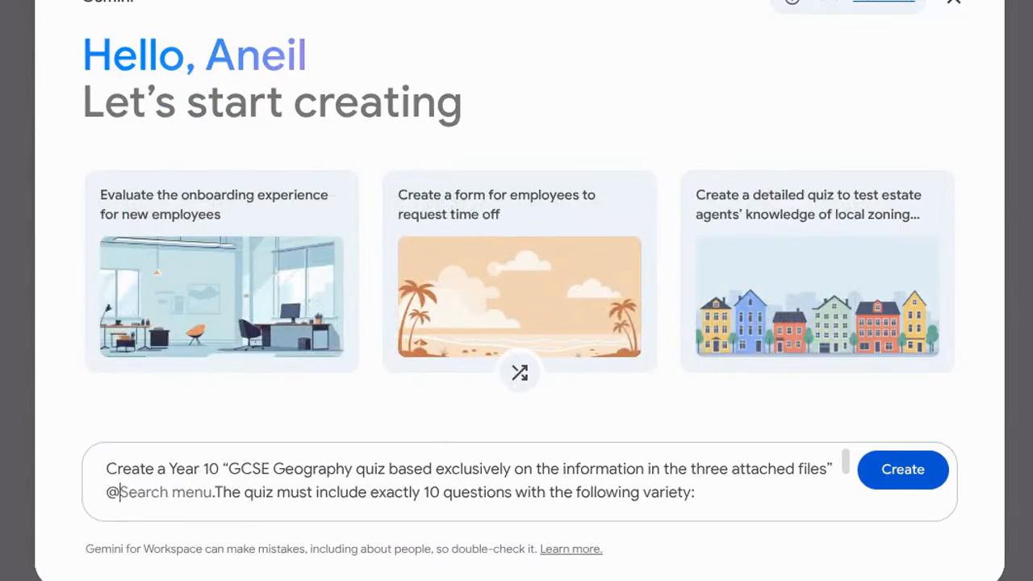
{"action": "type", "text": "Tectonic Hazards Factsheet & Quiz"}
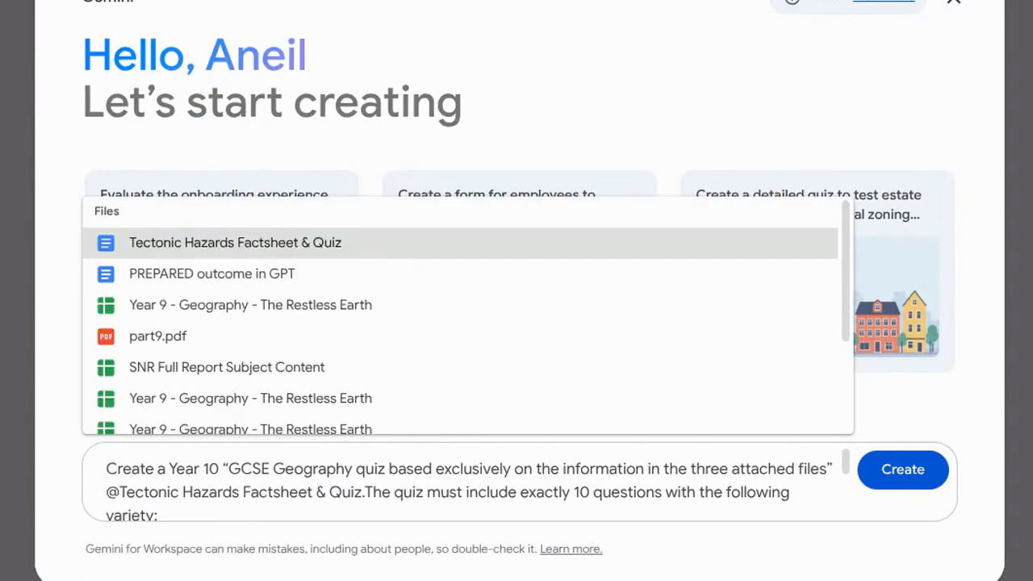
{"action": "left_click", "coordinate": [221, 251]}
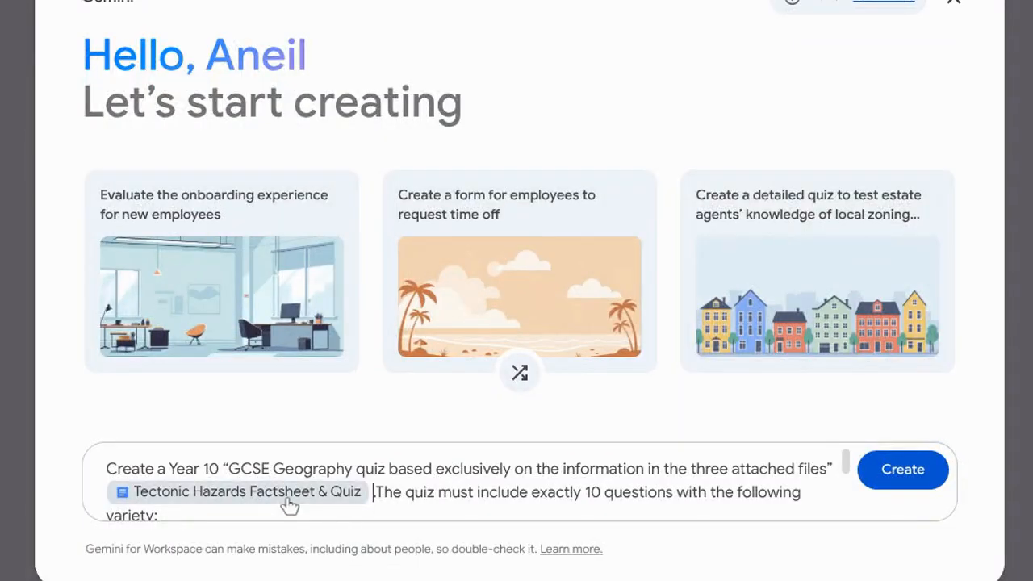
Read through the complete prompt and its requirements, and generate the quiz suggestion from it.
{"action": "scroll", "coordinate": [551, 500], "scroll_direction": "down", "scroll_amount": 3}
{"action": "scroll", "coordinate": [551, 502], "scroll_direction": "down", "scroll_amount": 5}
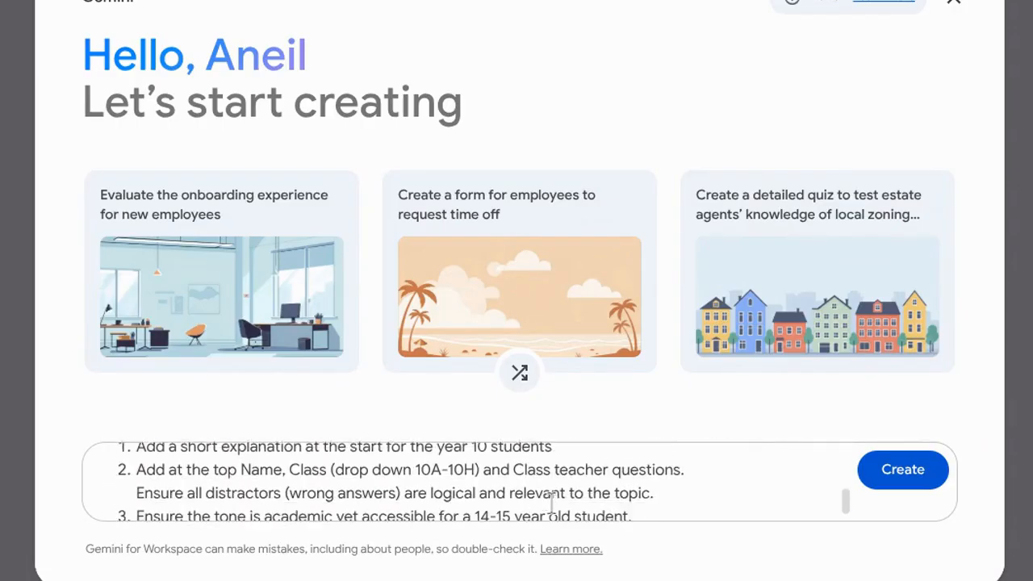
{"action": "scroll", "coordinate": [552, 502], "scroll_direction": "up", "scroll_amount": 5}
{"action": "scroll", "coordinate": [551, 502], "scroll_direction": "up", "scroll_amount": 3}
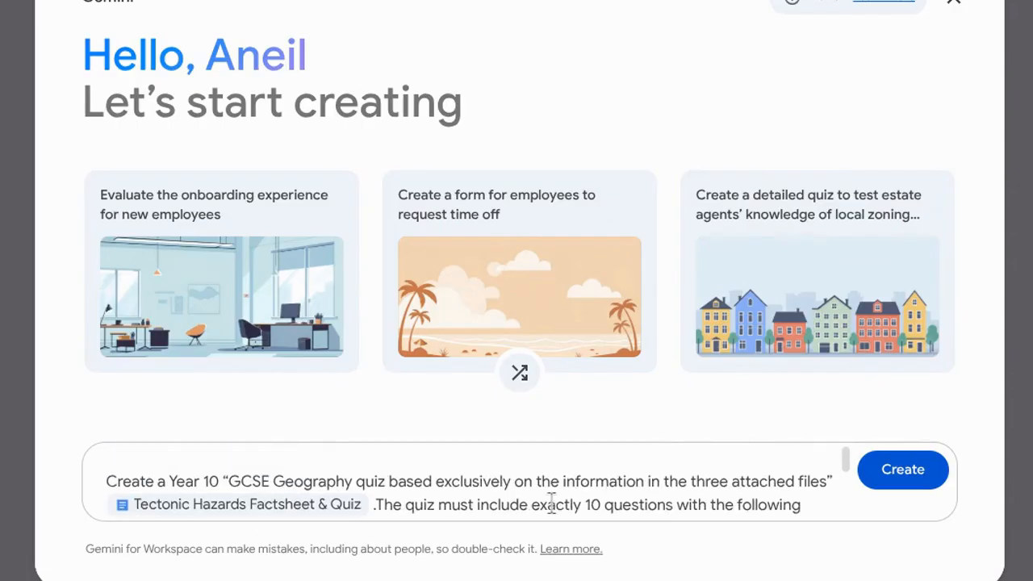
{"action": "left_click", "coordinate": [928, 469]}
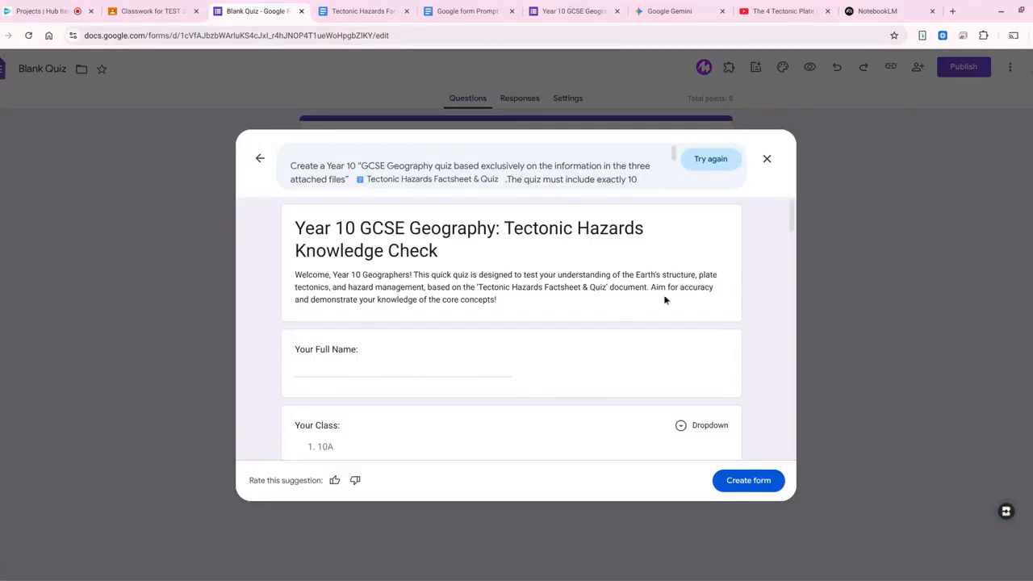
Review the generated Tectonic Hazards quiz from the introduction and the name, class and teacher fields through to question 10.
{"action": "scroll", "coordinate": [696, 295], "scroll_direction": "down", "scroll_amount": 1}
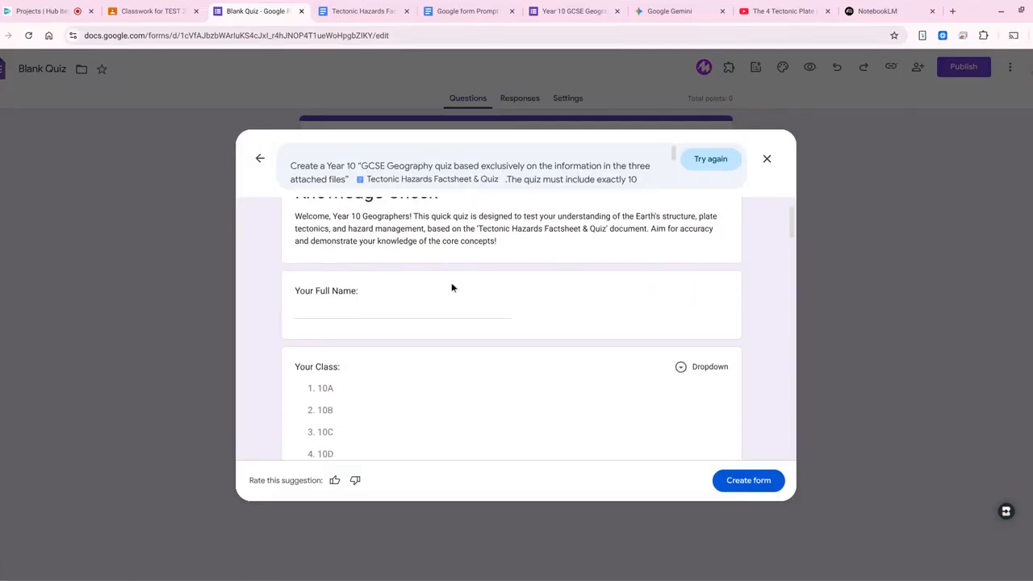
{"action": "scroll", "coordinate": [381, 300], "scroll_direction": "down", "scroll_amount": 2}
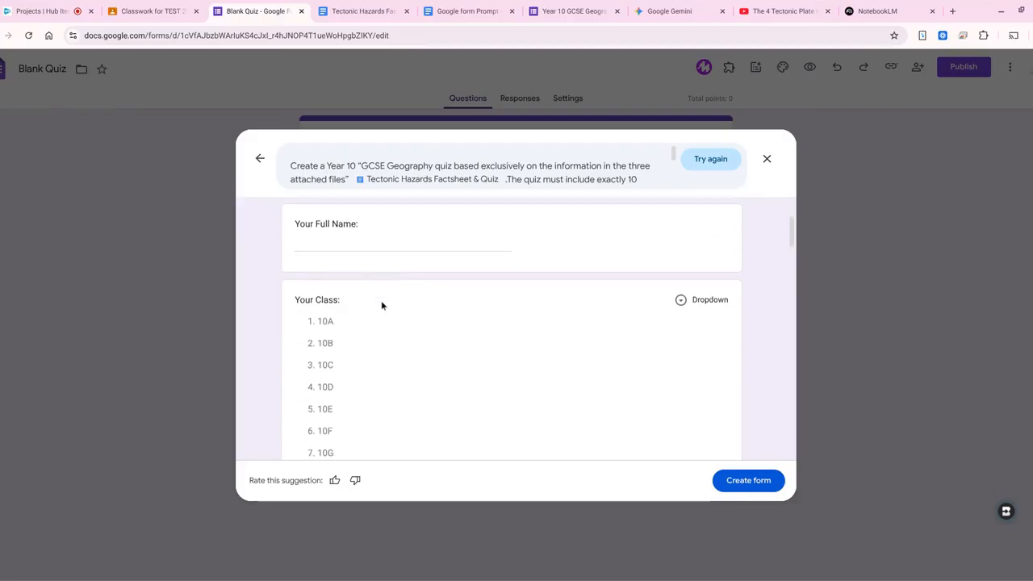
{"action": "scroll", "coordinate": [425, 332], "scroll_direction": "down", "scroll_amount": 3}
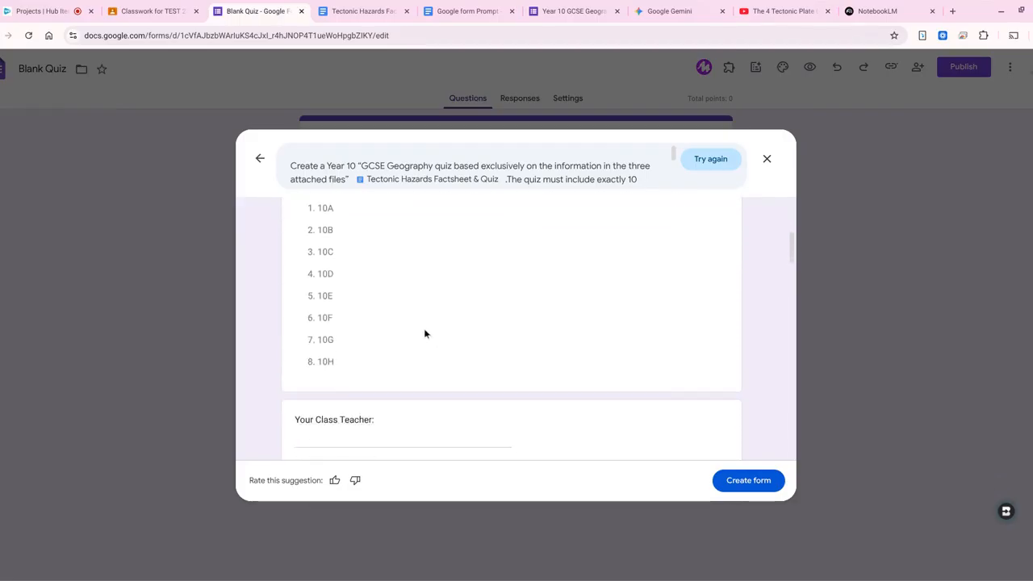
{"action": "scroll", "coordinate": [425, 333], "scroll_direction": "down", "scroll_amount": 3}
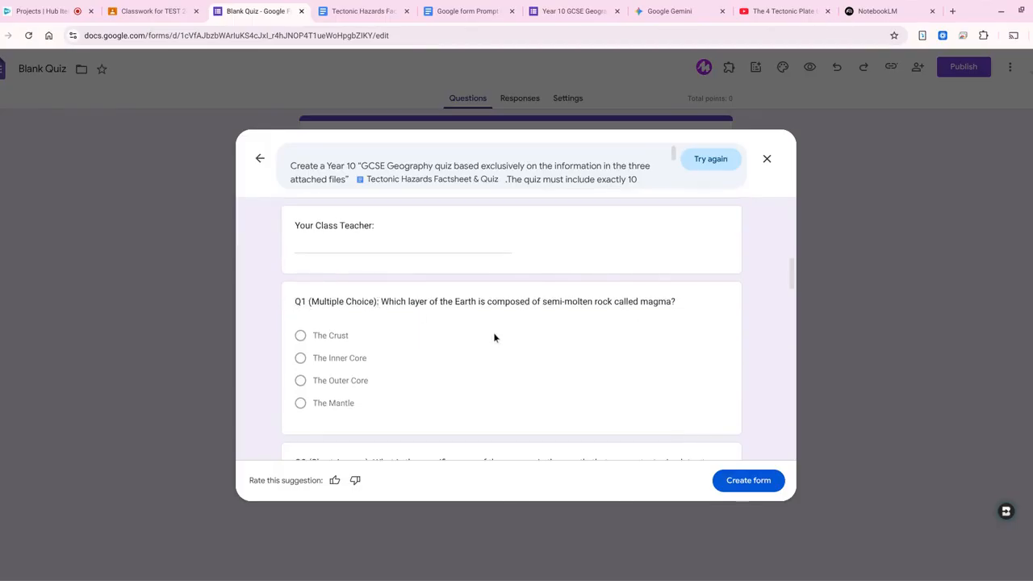
{"action": "scroll", "coordinate": [494, 338], "scroll_direction": "down", "scroll_amount": 3}
{"action": "scroll", "coordinate": [396, 321], "scroll_direction": "down", "scroll_amount": 7}
{"action": "scroll", "coordinate": [396, 321], "scroll_direction": "down", "scroll_amount": 15}
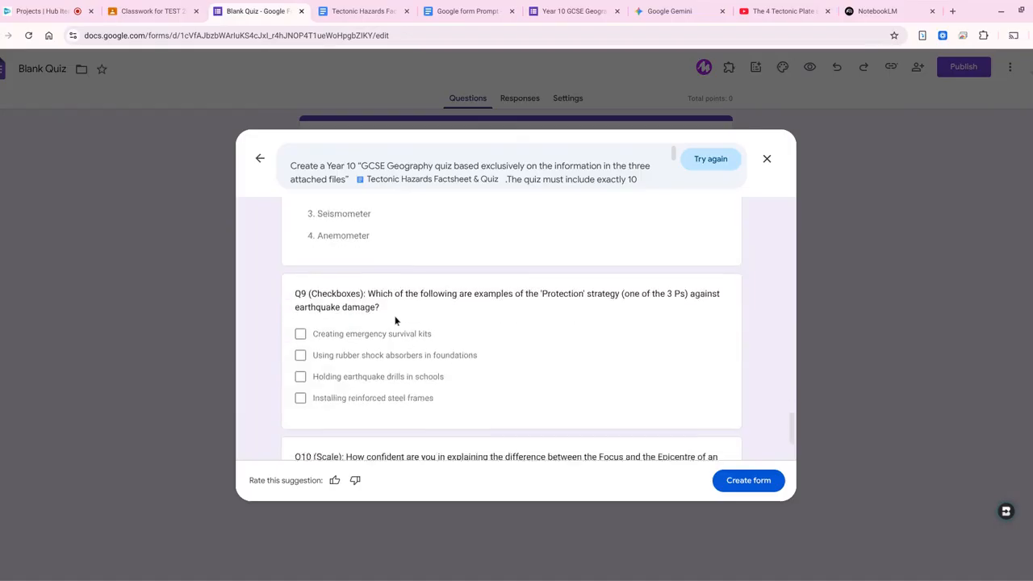
{"action": "scroll", "coordinate": [396, 321], "scroll_direction": "down", "scroll_amount": 2}
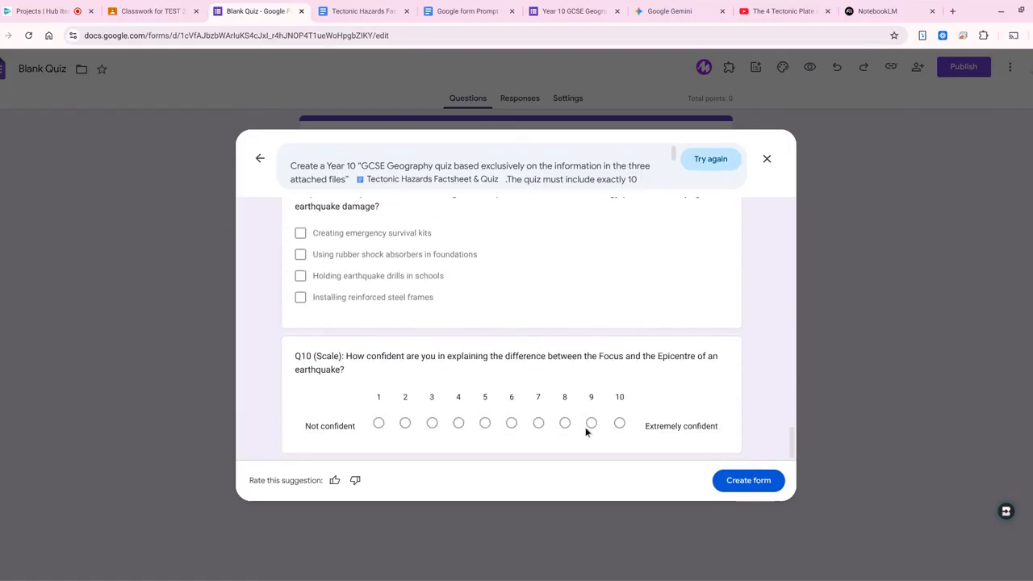
Create the form from the generated quiz, replacing the existing content of the blank quiz.
{"action": "left_click", "coordinate": [752, 488]}
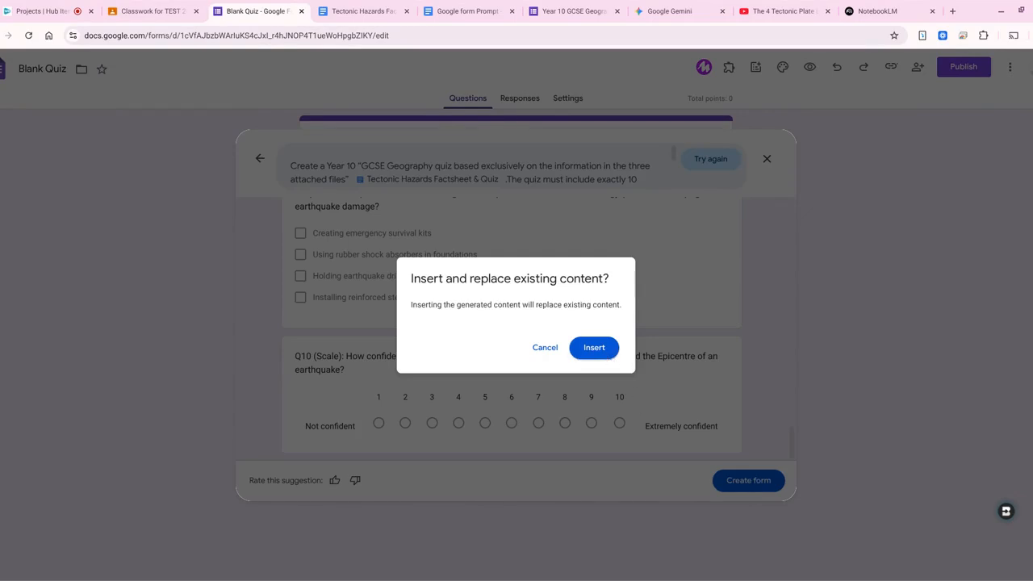
{"action": "left_click", "coordinate": [609, 354]}
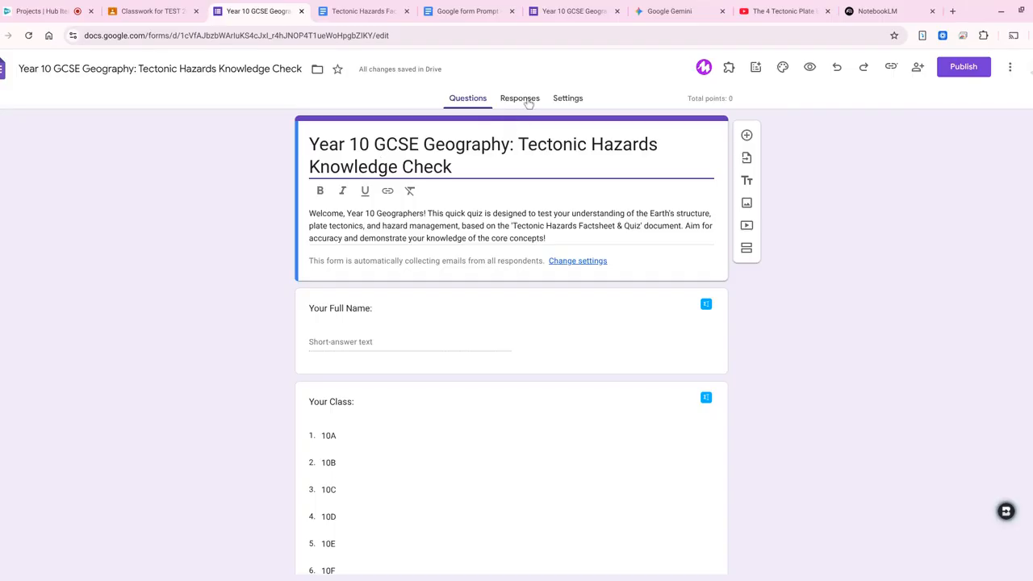
Check the form's quiz settings, from the release of marks to the default question point value, and return to the questions.
{"action": "left_click", "coordinate": [563, 99]}
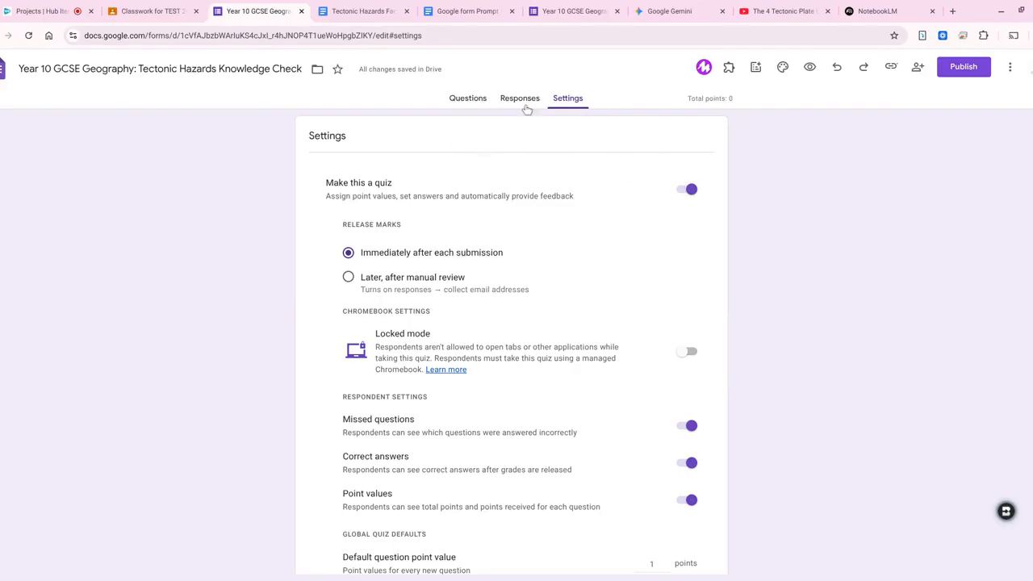
{"action": "scroll", "coordinate": [627, 330], "scroll_direction": "down", "scroll_amount": 3}
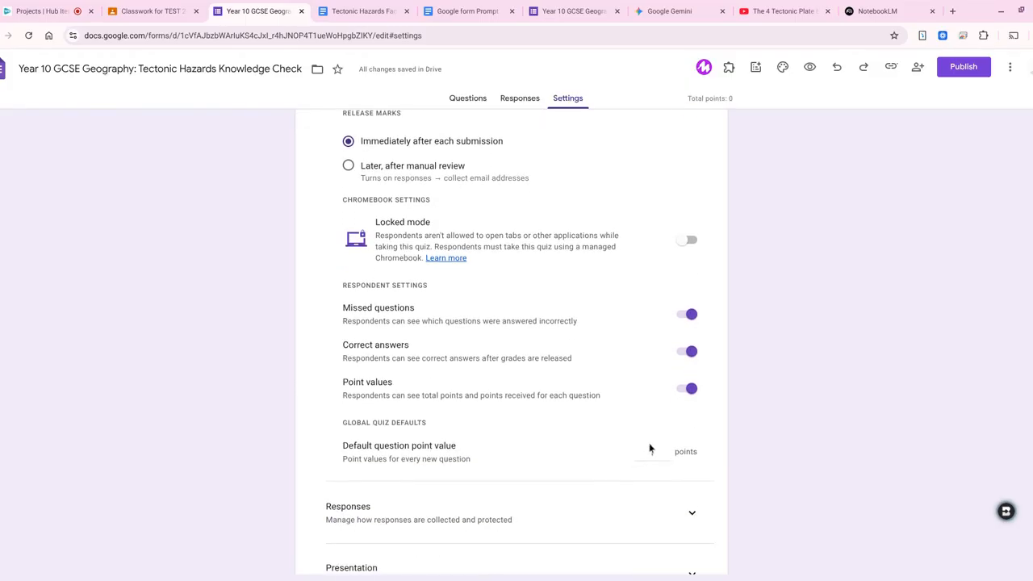
{"action": "left_click", "coordinate": [468, 98]}
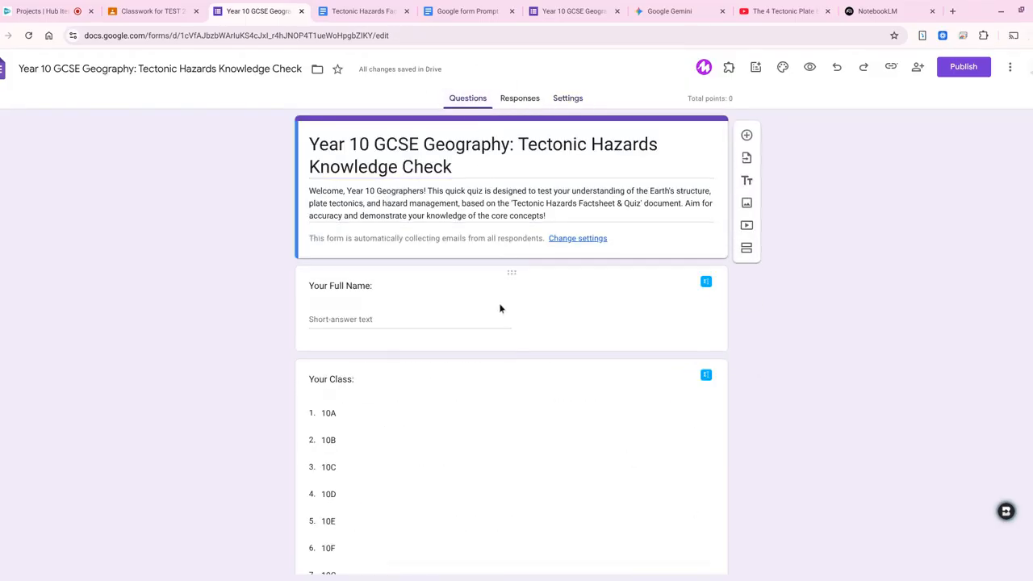
Open the answer key of Q1 about the layer of the Earth composed of semi-molten rock.
{"action": "scroll", "coordinate": [473, 350], "scroll_direction": "down", "scroll_amount": 5}
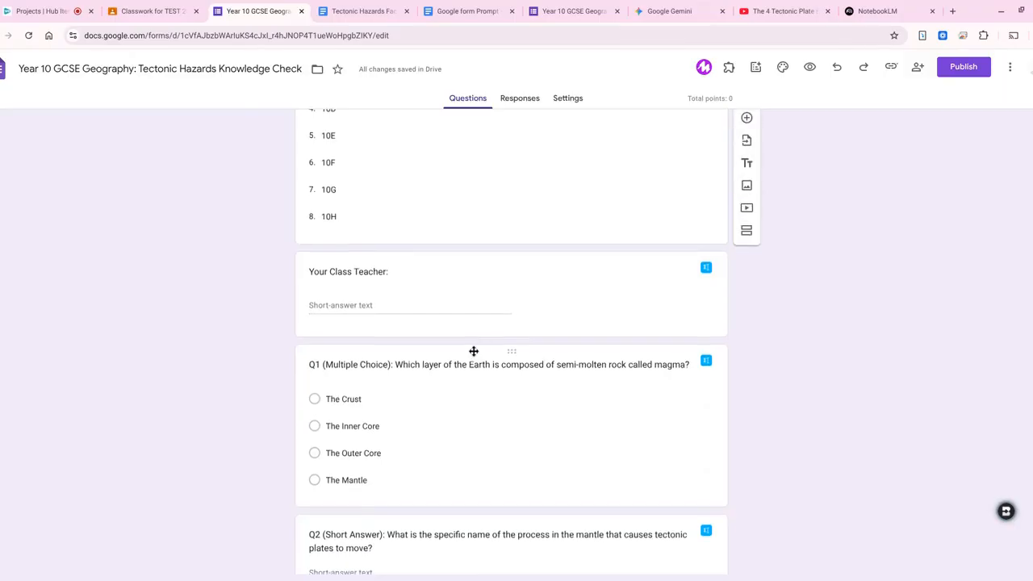
{"action": "left_click", "coordinate": [460, 377]}
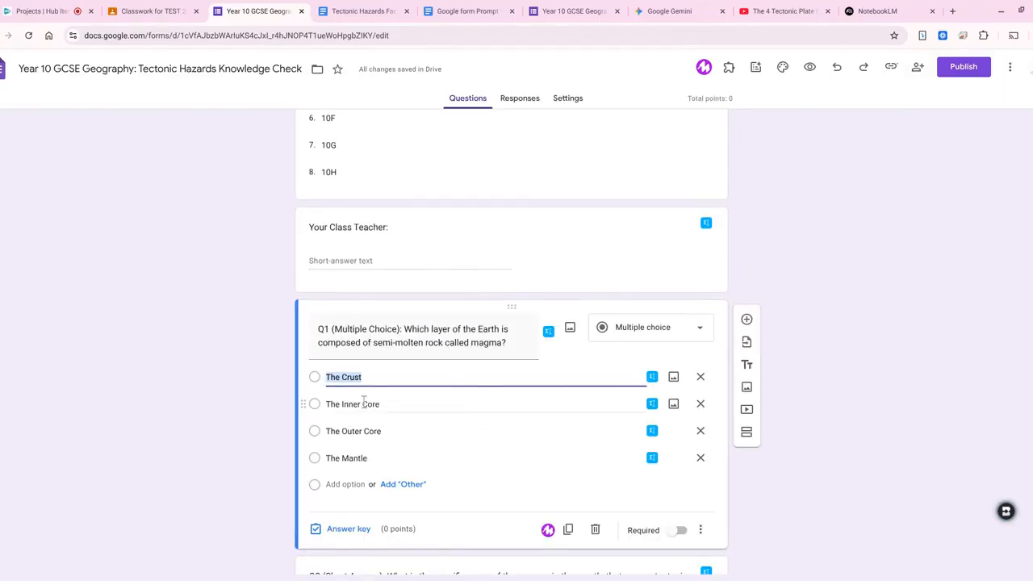
{"action": "left_click", "coordinate": [359, 529]}
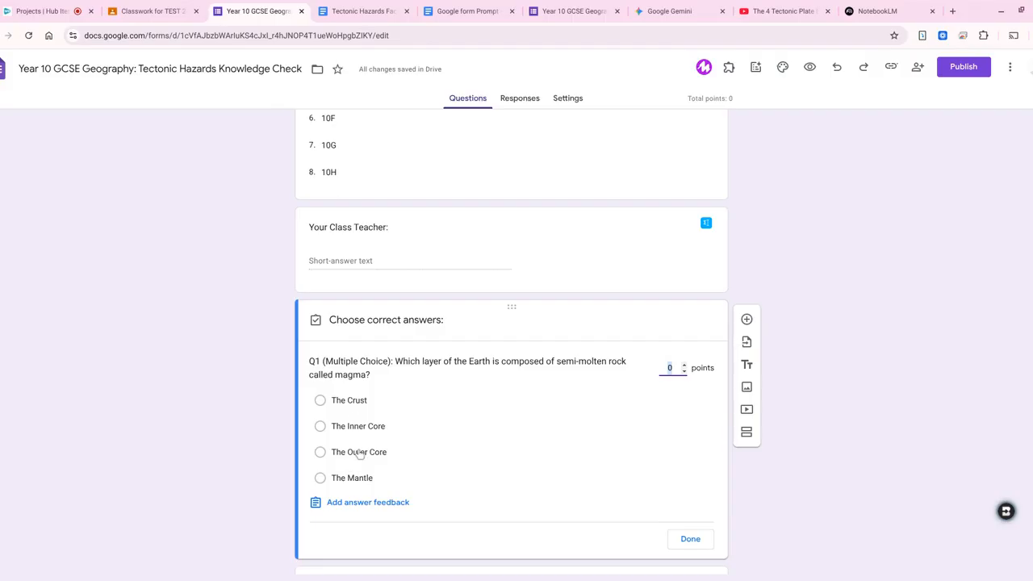
Generate suggested questions below Q10 at the end of the quiz.
{"action": "scroll", "coordinate": [495, 350], "scroll_direction": "down", "scroll_amount": 5}
{"action": "scroll", "coordinate": [497, 354], "scroll_direction": "down", "scroll_amount": 13}
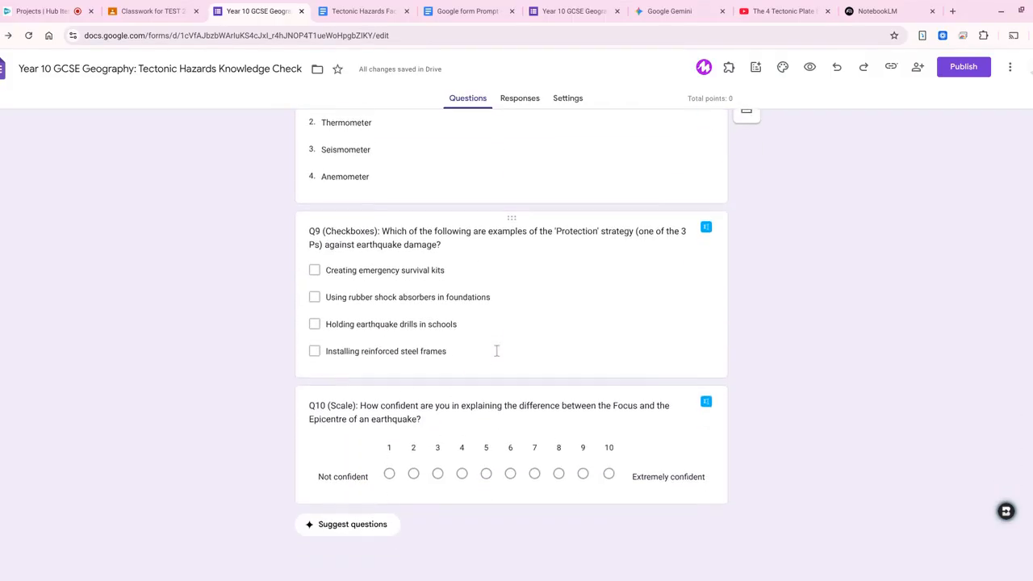
{"action": "left_click", "coordinate": [360, 526]}
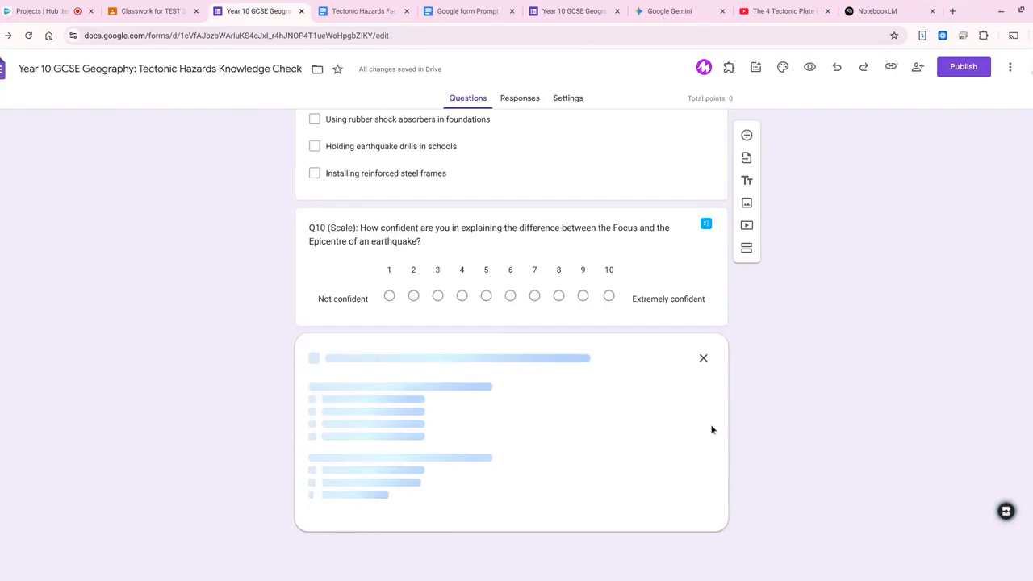
{"action": "scroll", "coordinate": [579, 419], "scroll_direction": "down", "scroll_amount": 3}
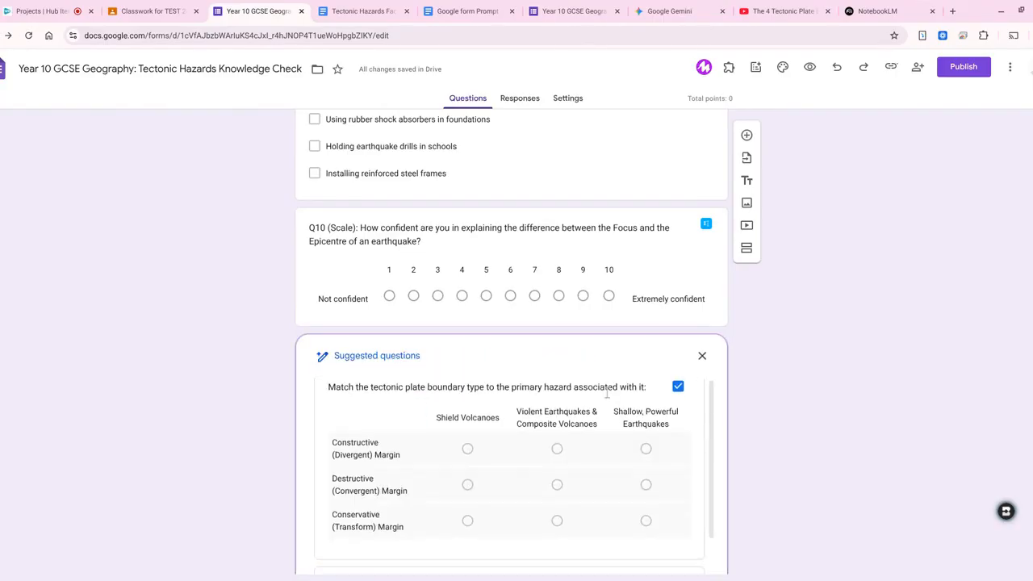
Review the suggested questions on plate boundaries, volcanic eruption effects and the 'Prediction' strategy, keep all three selected and insert them.
{"action": "scroll", "coordinate": [685, 418], "scroll_direction": "up", "scroll_amount": 2}
{"action": "left_click", "coordinate": [678, 392]}
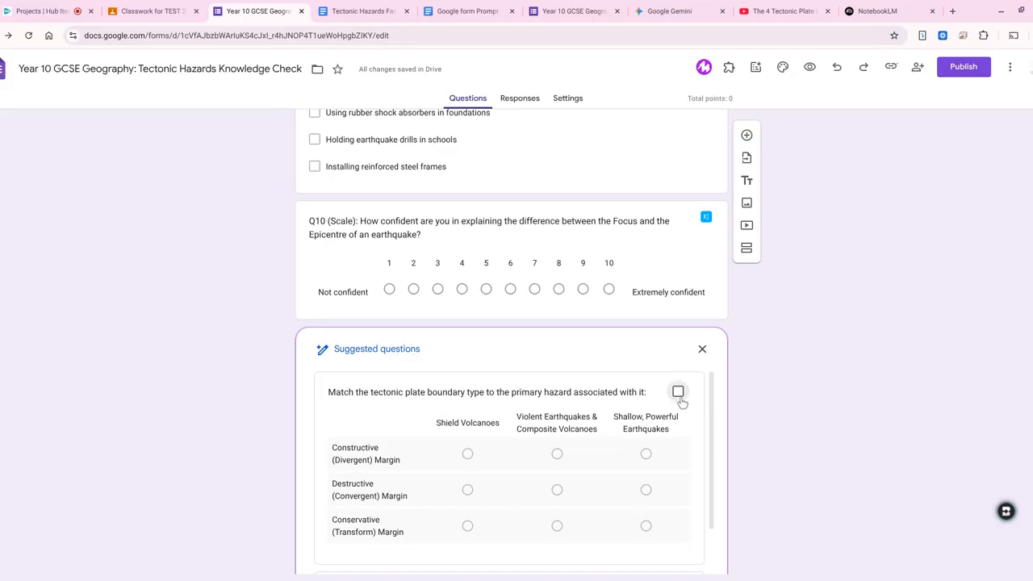
{"action": "left_click", "coordinate": [679, 392]}
{"action": "scroll", "coordinate": [682, 407], "scroll_direction": "down", "scroll_amount": 4}
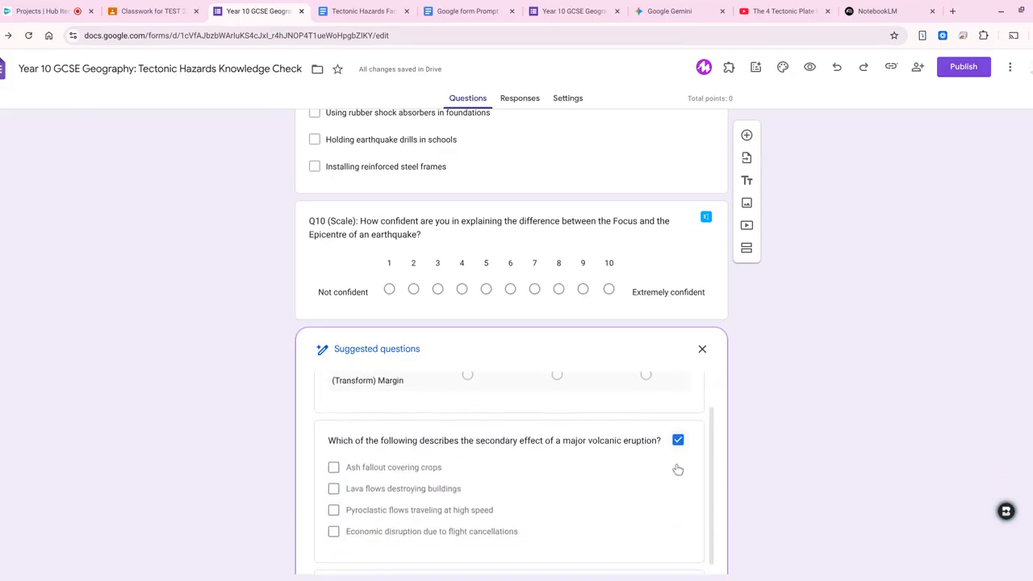
{"action": "scroll", "coordinate": [678, 468], "scroll_direction": "down", "scroll_amount": 1}
{"action": "scroll", "coordinate": [685, 474], "scroll_direction": "down", "scroll_amount": 2}
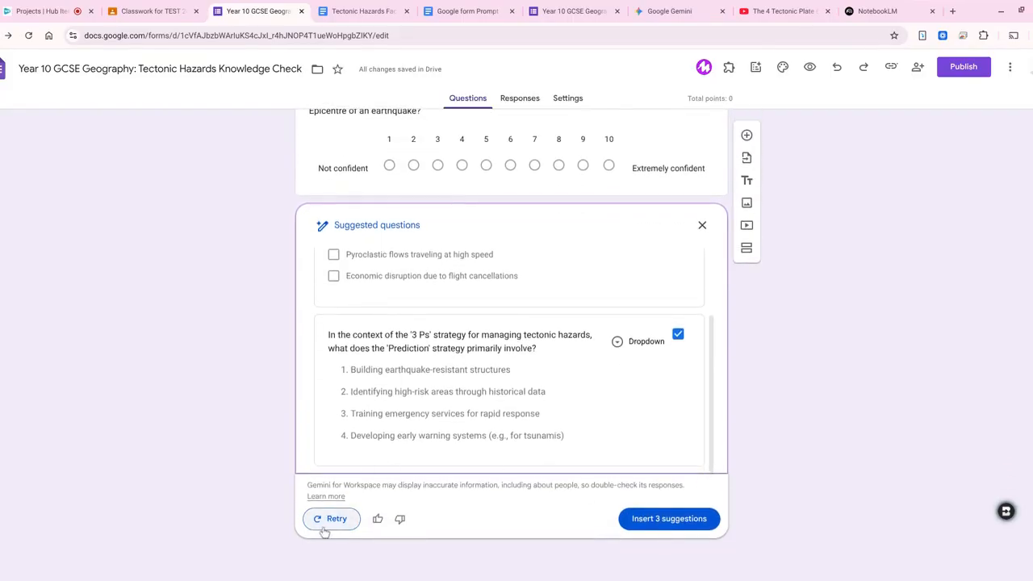
{"action": "left_click", "coordinate": [667, 520]}
{"action": "scroll", "coordinate": [710, 441], "scroll_direction": "up", "scroll_amount": 20}
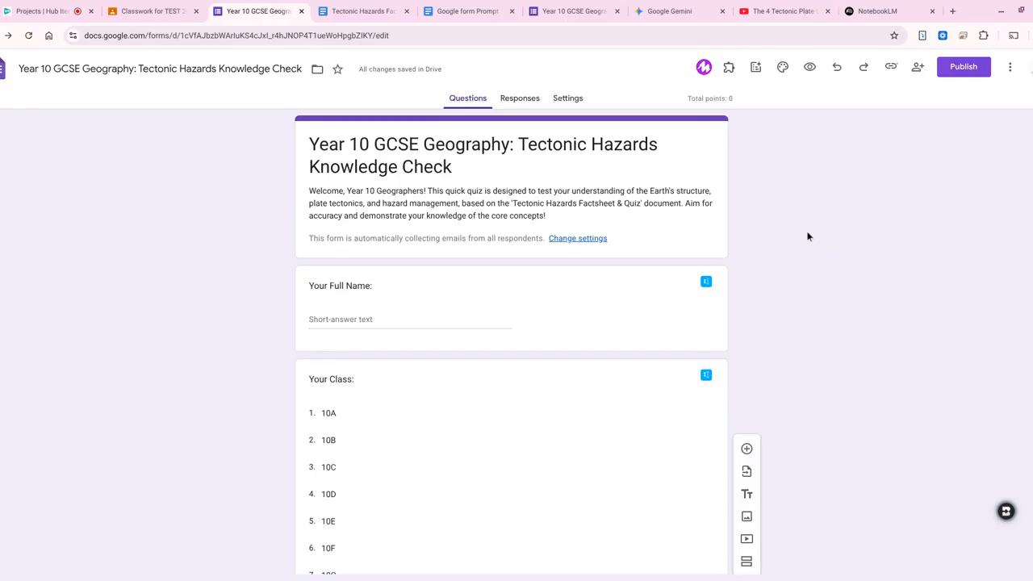
{"action": "scroll", "coordinate": [440, 386], "scroll_direction": "down", "scroll_amount": 3}
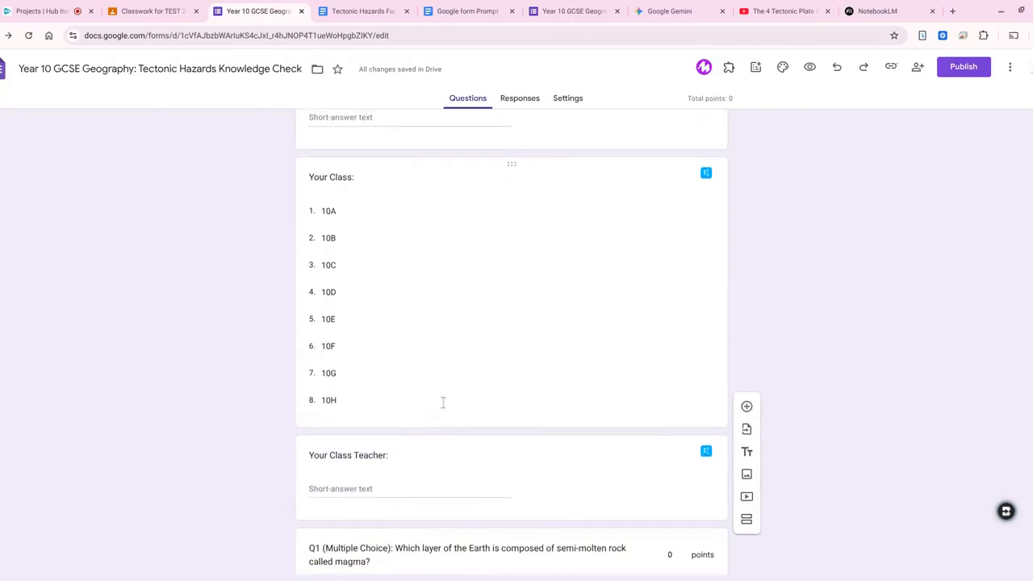
{"action": "scroll", "coordinate": [435, 487], "scroll_direction": "up", "scroll_amount": 1}
{"action": "scroll", "coordinate": [528, 376], "scroll_direction": "up", "scroll_amount": 3}
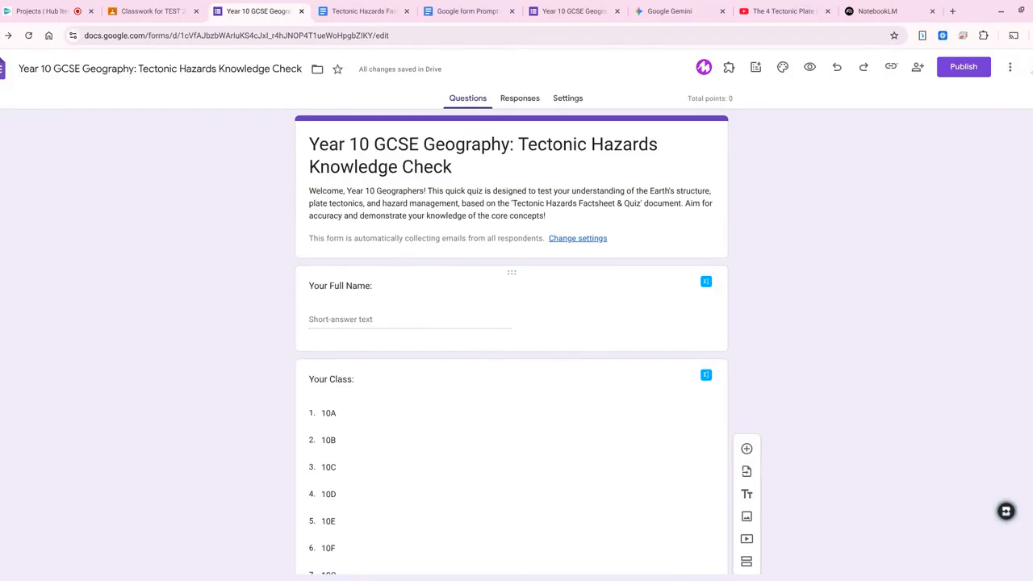
Open the form Year 10 GCSE Geography: The Restless Earth Quiz and look through its first multiple-choice questions.
{"action": "left_click", "coordinate": [569, 11]}
{"action": "scroll", "coordinate": [735, 234], "scroll_direction": "down", "scroll_amount": 5}
{"action": "scroll", "coordinate": [739, 262], "scroll_direction": "down", "scroll_amount": 3}
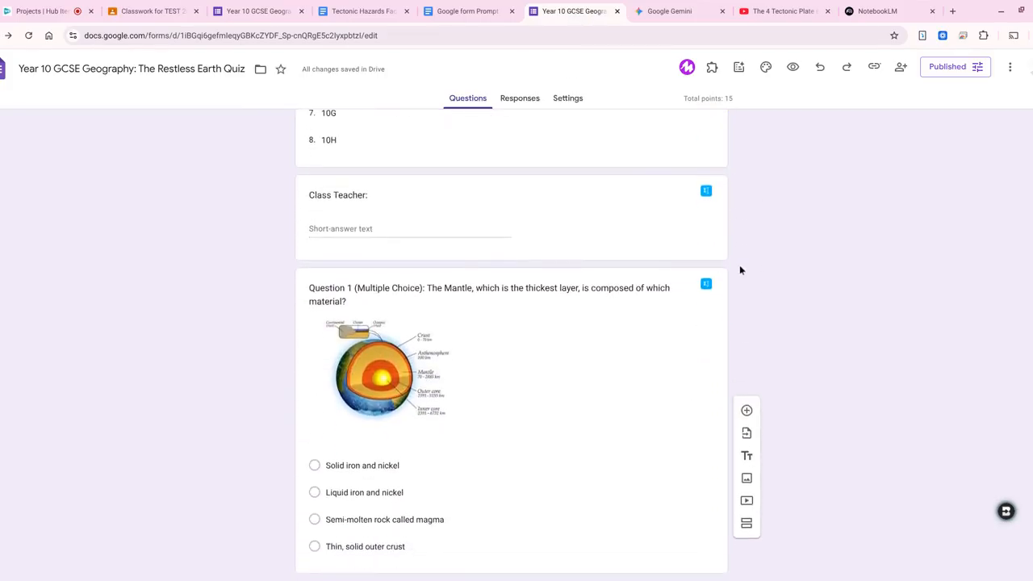
{"action": "scroll", "coordinate": [740, 270], "scroll_direction": "down", "scroll_amount": 1}
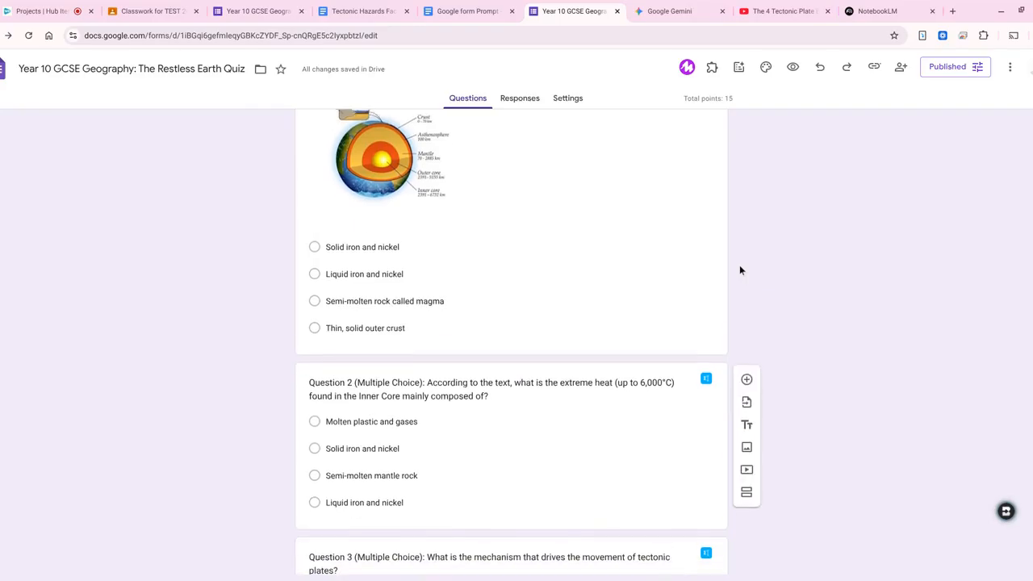
{"action": "scroll", "coordinate": [740, 269], "scroll_direction": "down", "scroll_amount": 1}
{"action": "scroll", "coordinate": [739, 270], "scroll_direction": "down", "scroll_amount": 2}
{"action": "scroll", "coordinate": [740, 269], "scroll_direction": "up", "scroll_amount": 1}
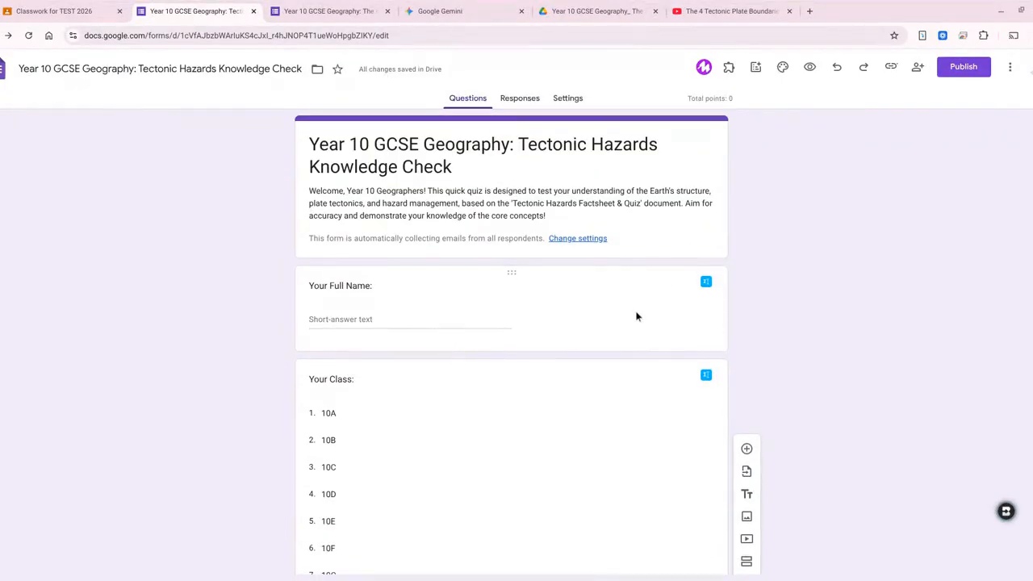
Examine the marked correct answer and points of question 1 and the diagrams in questions 1 and 3 of The Restless Earth Quiz.
{"action": "left_click", "coordinate": [330, 13]}
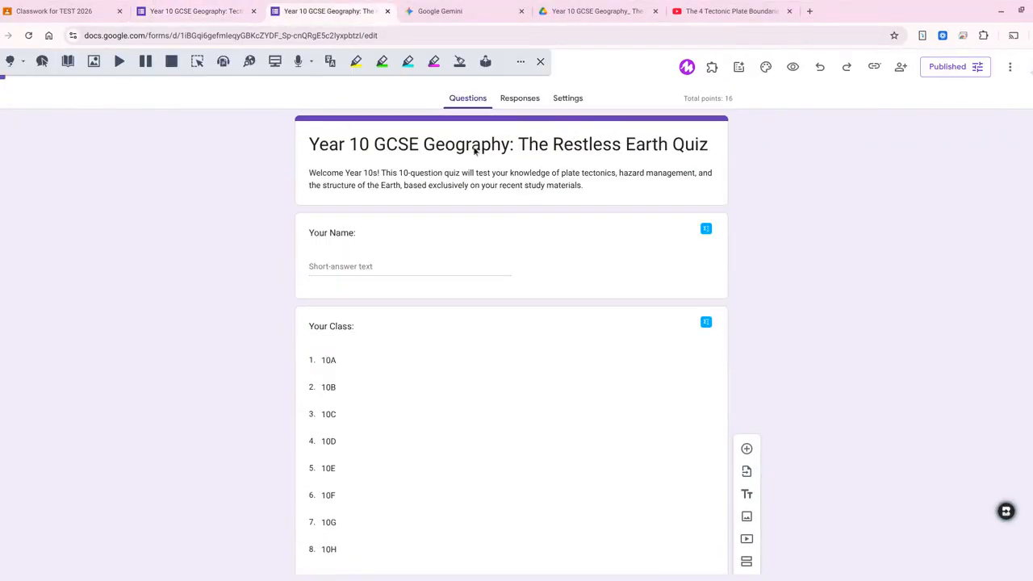
{"action": "scroll", "coordinate": [588, 259], "scroll_direction": "down", "scroll_amount": 3}
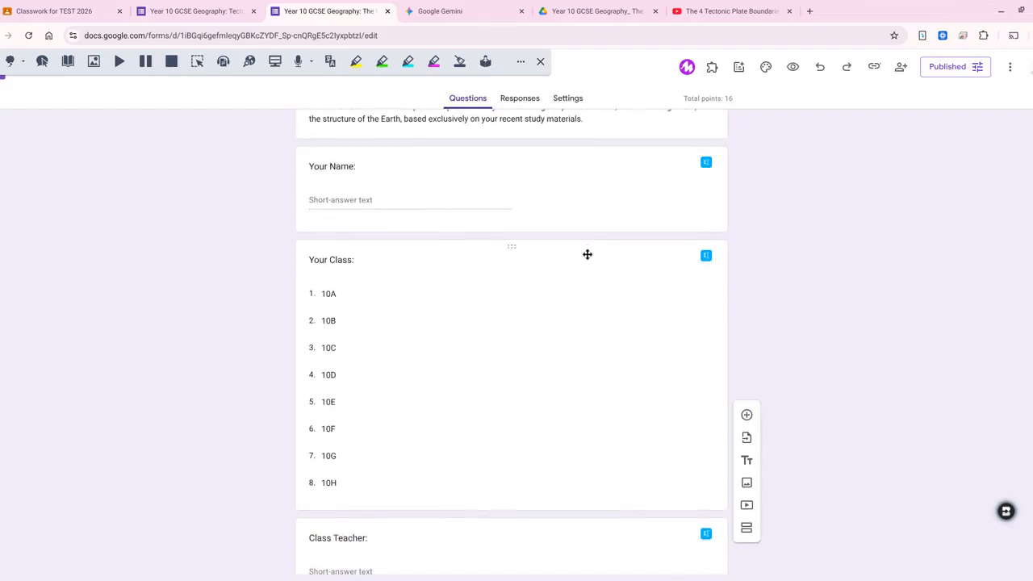
{"action": "scroll", "coordinate": [586, 255], "scroll_direction": "down", "scroll_amount": 3}
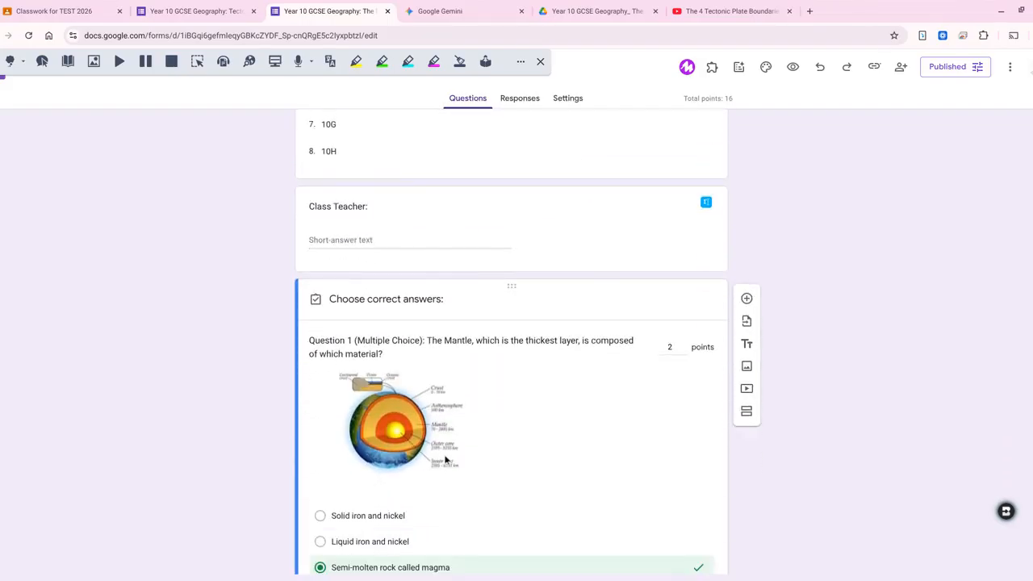
{"action": "scroll", "coordinate": [444, 460], "scroll_direction": "down", "scroll_amount": 1}
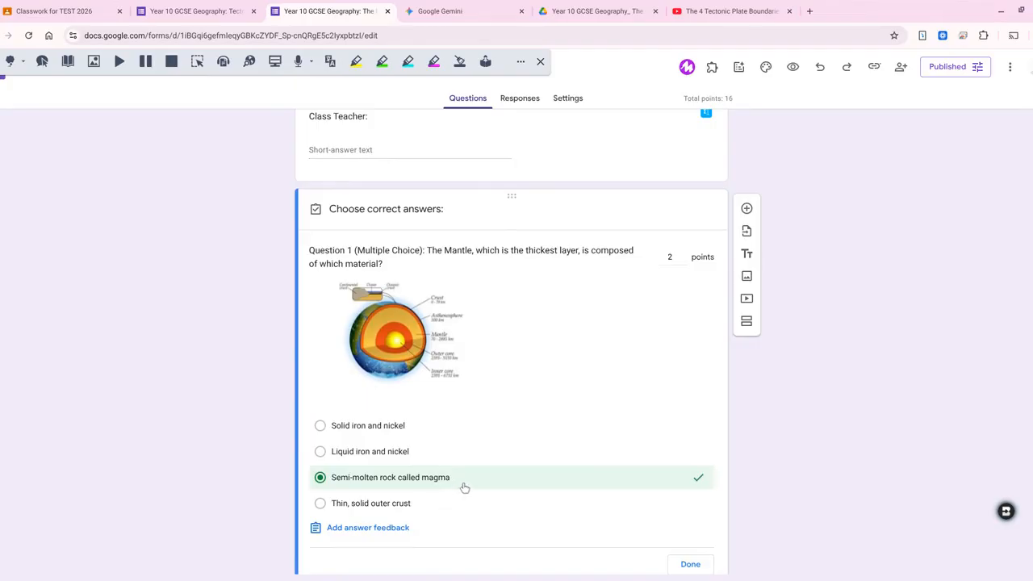
{"action": "scroll", "coordinate": [530, 456], "scroll_direction": "down", "scroll_amount": 1}
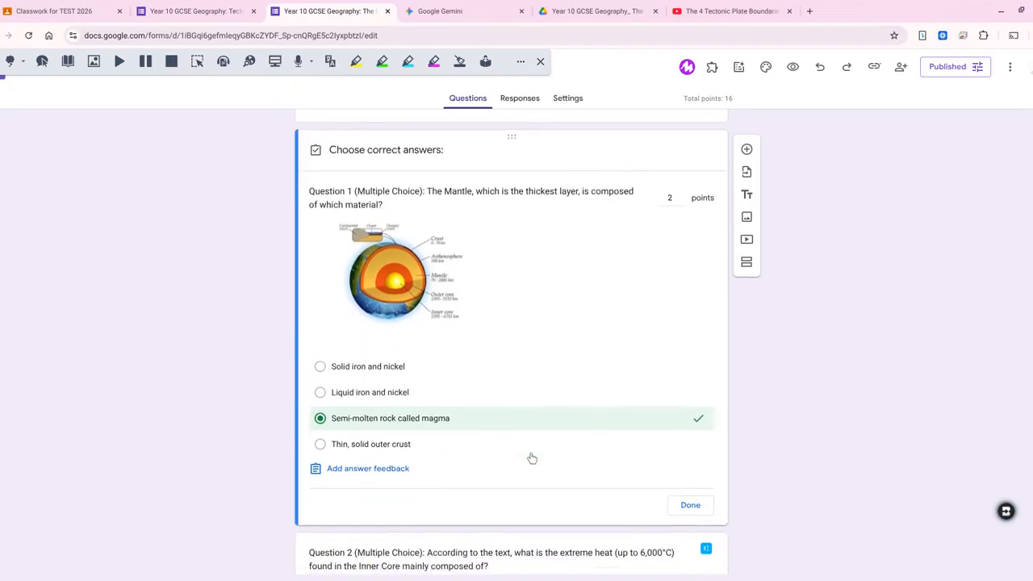
{"action": "scroll", "coordinate": [445, 426], "scroll_direction": "down", "scroll_amount": 2}
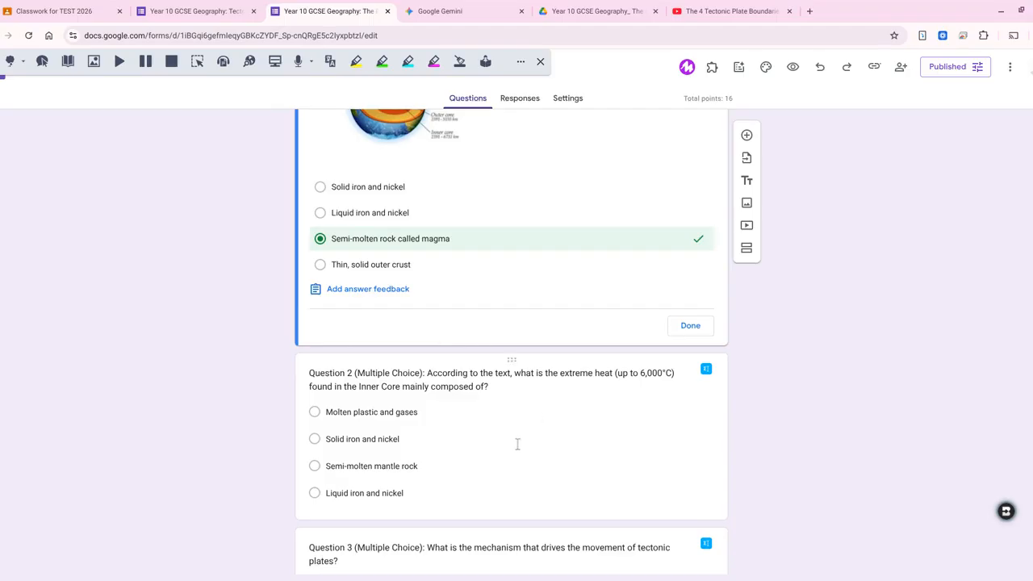
{"action": "scroll", "coordinate": [518, 441], "scroll_direction": "down", "scroll_amount": 2}
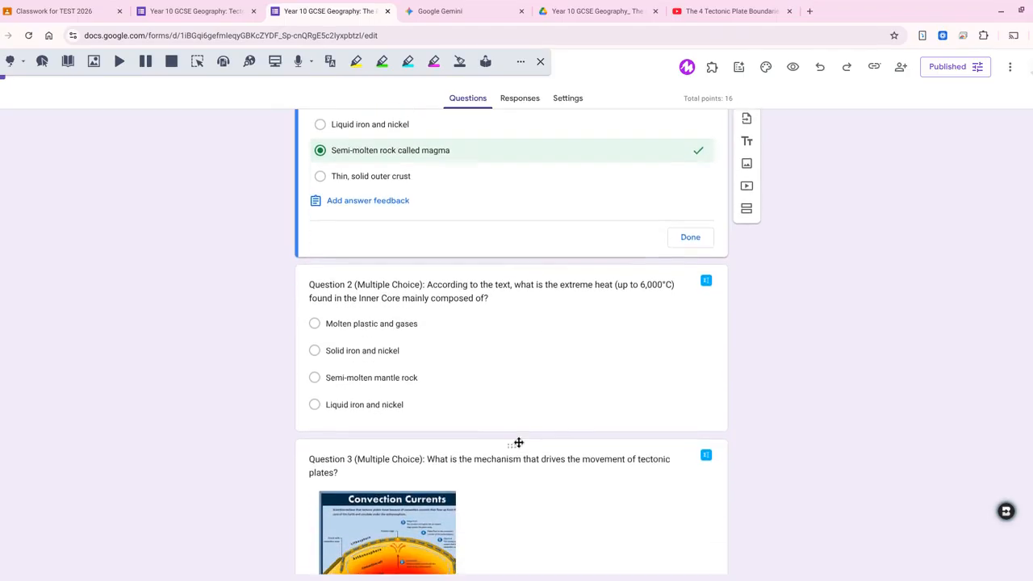
{"action": "scroll", "coordinate": [518, 441], "scroll_direction": "down", "scroll_amount": 1}
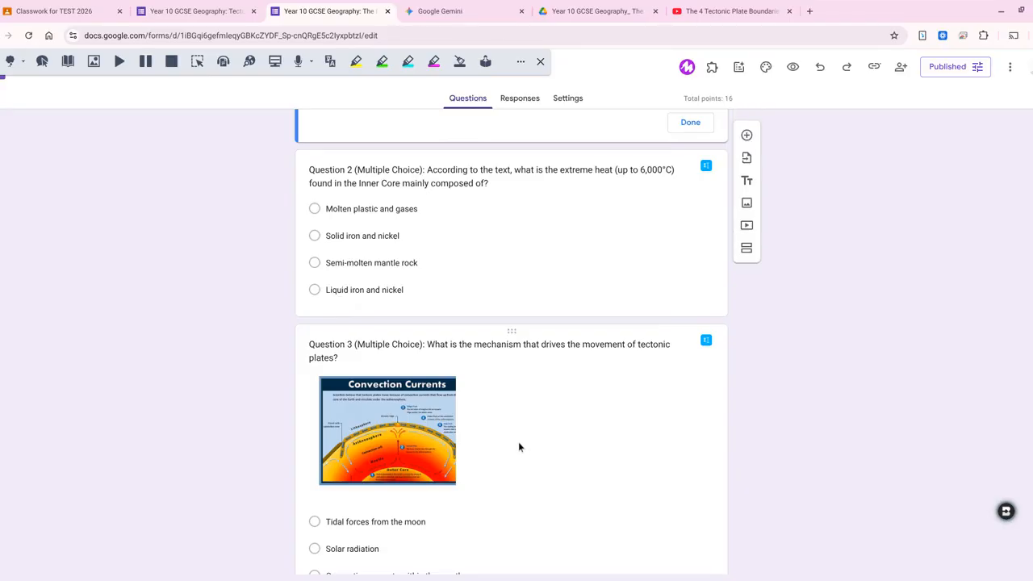
{"action": "scroll", "coordinate": [522, 449], "scroll_direction": "up", "scroll_amount": 6}
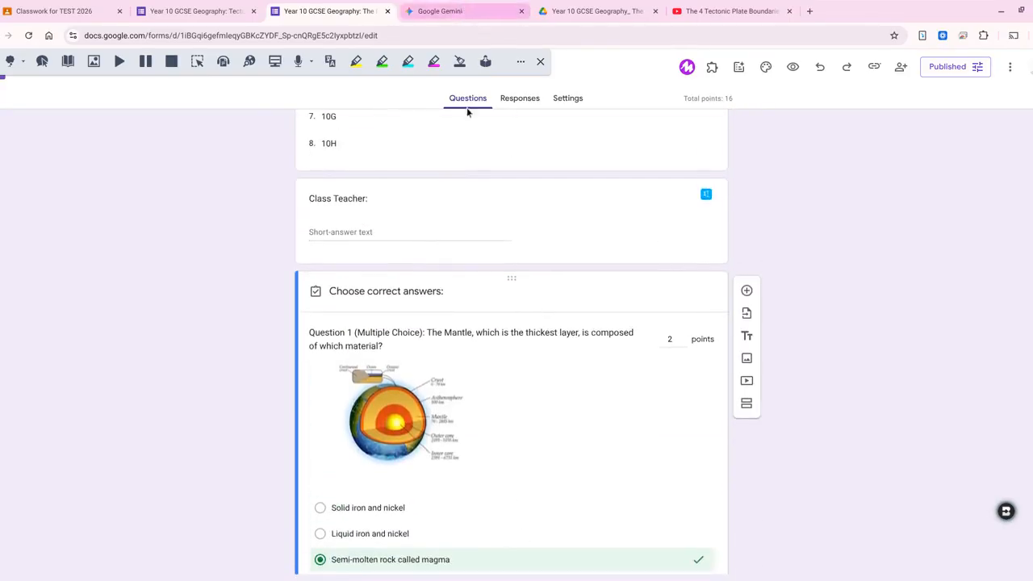
{"action": "scroll", "coordinate": [470, 104], "scroll_direction": "up", "scroll_amount": 2}
View the Google Form Answer Key in the Gemini chat and the options for attaching a file to the prompt.
{"action": "left_click", "coordinate": [470, 8]}
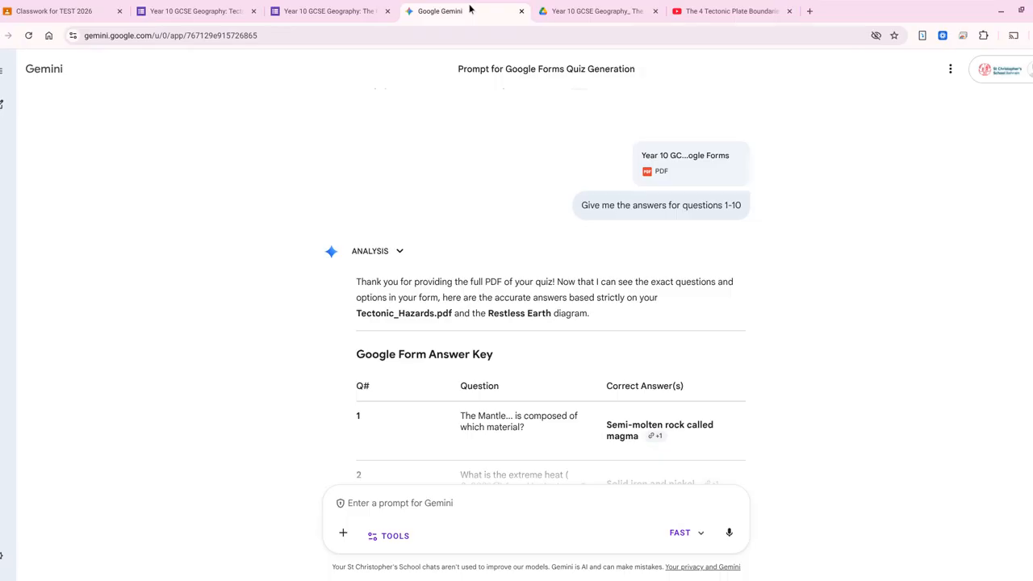
{"action": "left_click", "coordinate": [344, 534]}
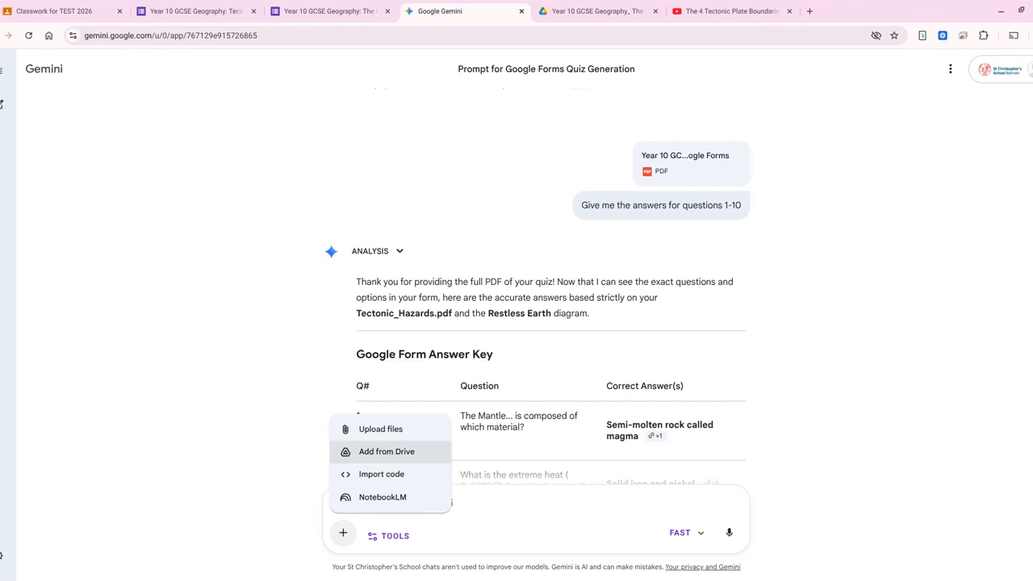
{"action": "left_click", "coordinate": [303, 151]}
Return to The Restless Earth Quiz form and open its print preview with Save as PDF as the destination.
{"action": "left_click", "coordinate": [341, 11]}
{"action": "scroll", "coordinate": [479, 282], "scroll_direction": "up", "scroll_amount": 2}
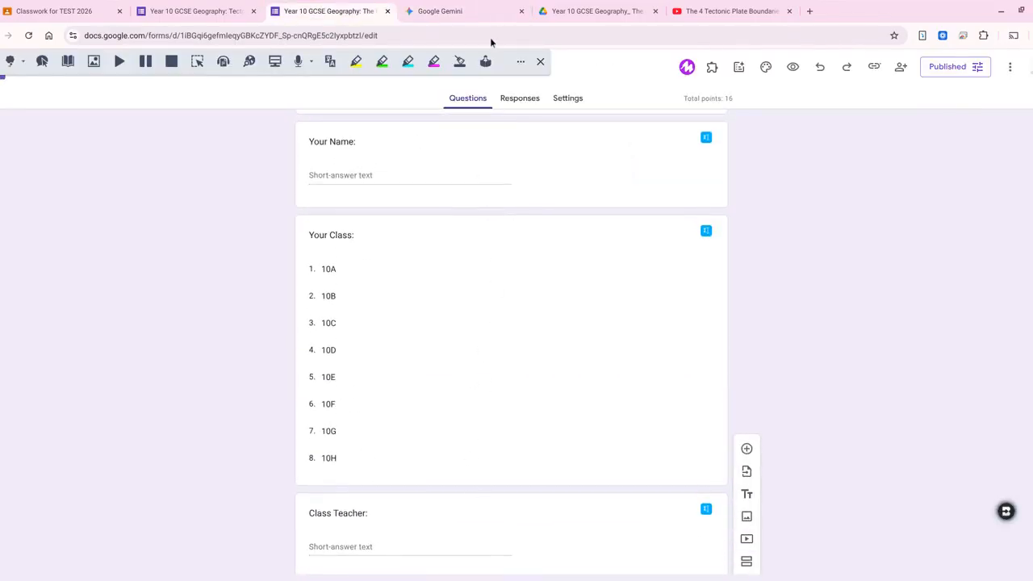
{"action": "scroll", "coordinate": [652, 322], "scroll_direction": "down", "scroll_amount": 2}
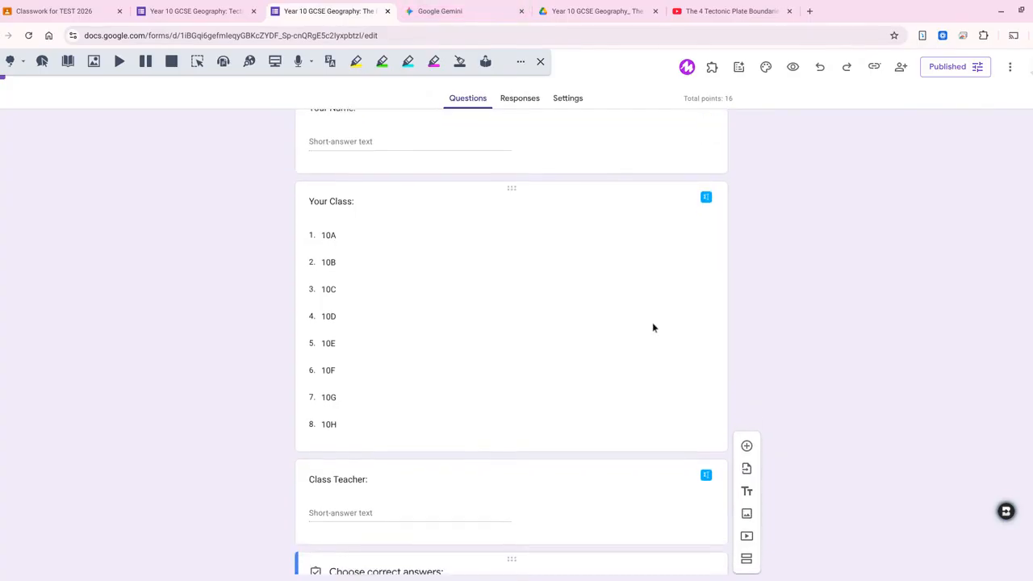
{"action": "scroll", "coordinate": [650, 356], "scroll_direction": "down", "scroll_amount": 4}
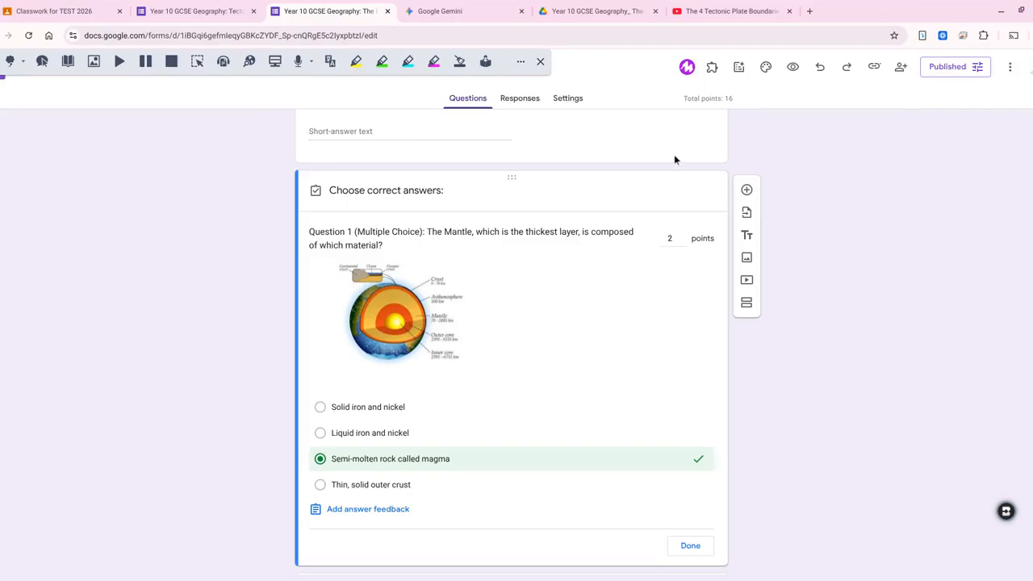
{"action": "left_click", "coordinate": [1009, 68]}
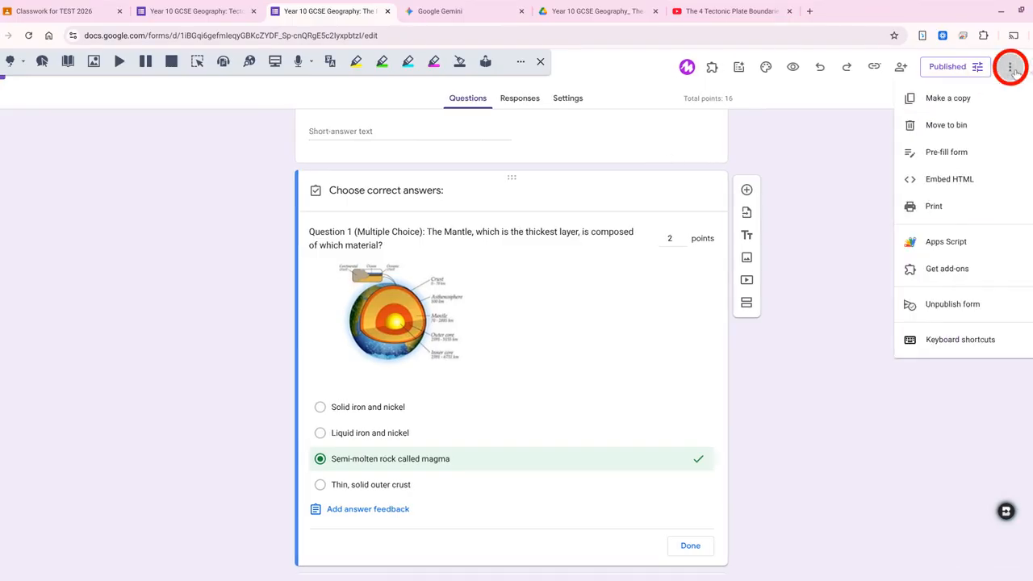
{"action": "left_click", "coordinate": [952, 207]}
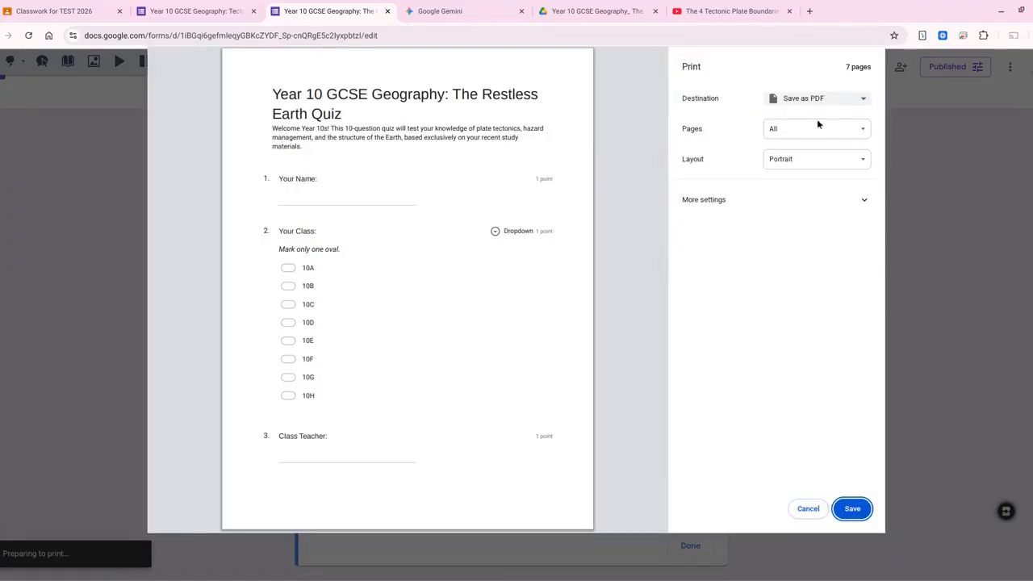
{"action": "left_click", "coordinate": [852, 510]}
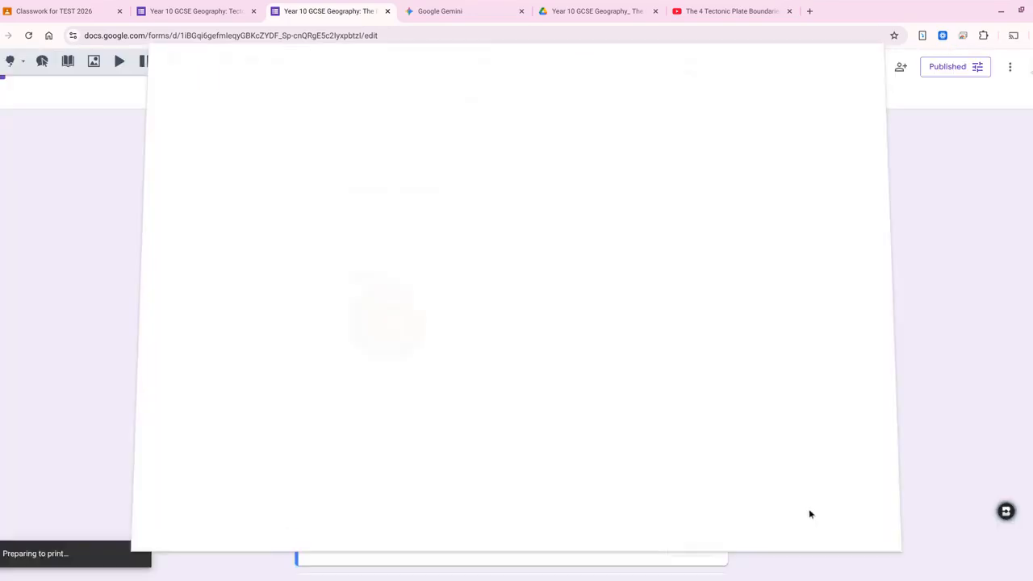
Look through the quiz PDF in Google Drive, including its question pages and download option.
{"action": "left_click", "coordinate": [585, 11]}
{"action": "scroll", "coordinate": [571, 339], "scroll_direction": "up", "scroll_amount": 7}
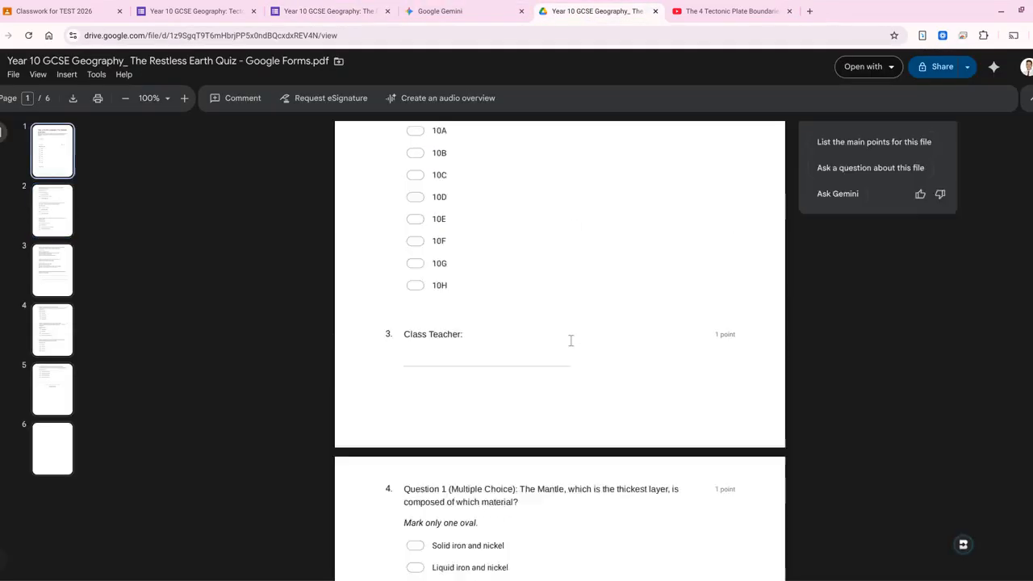
{"action": "scroll", "coordinate": [570, 339], "scroll_direction": "down", "scroll_amount": 6}
{"action": "scroll", "coordinate": [571, 340], "scroll_direction": "down", "scroll_amount": 6}
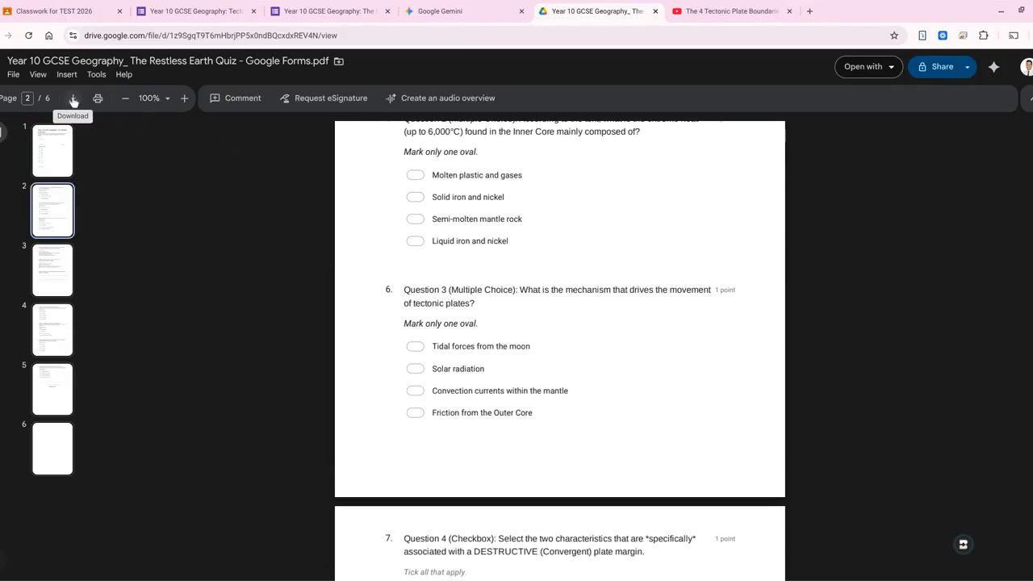
Return to the Gemini chat, view the file attachment options and review the answer key for questions 1 to 5.
{"action": "left_click", "coordinate": [450, 11]}
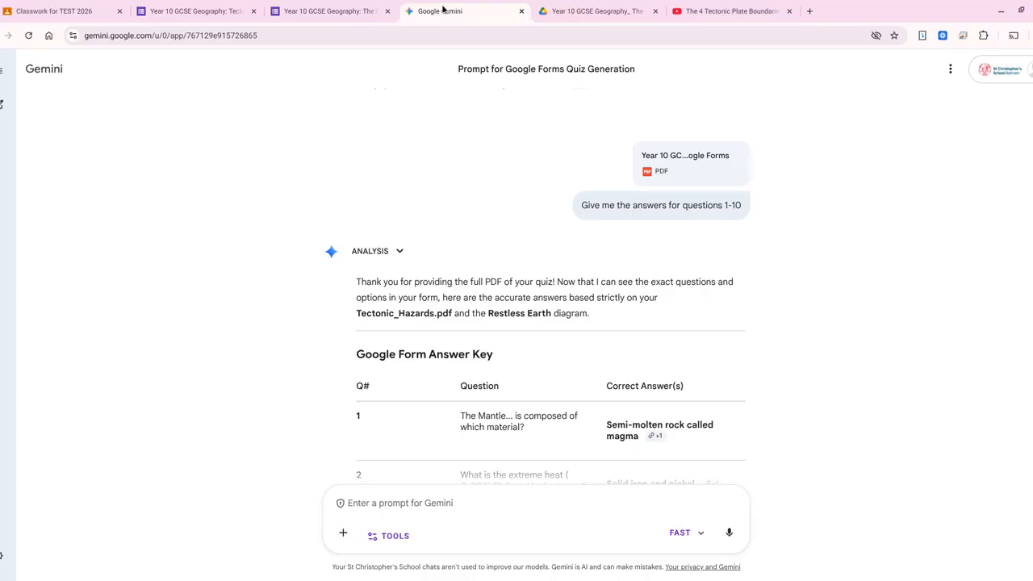
{"action": "left_click", "coordinate": [343, 533]}
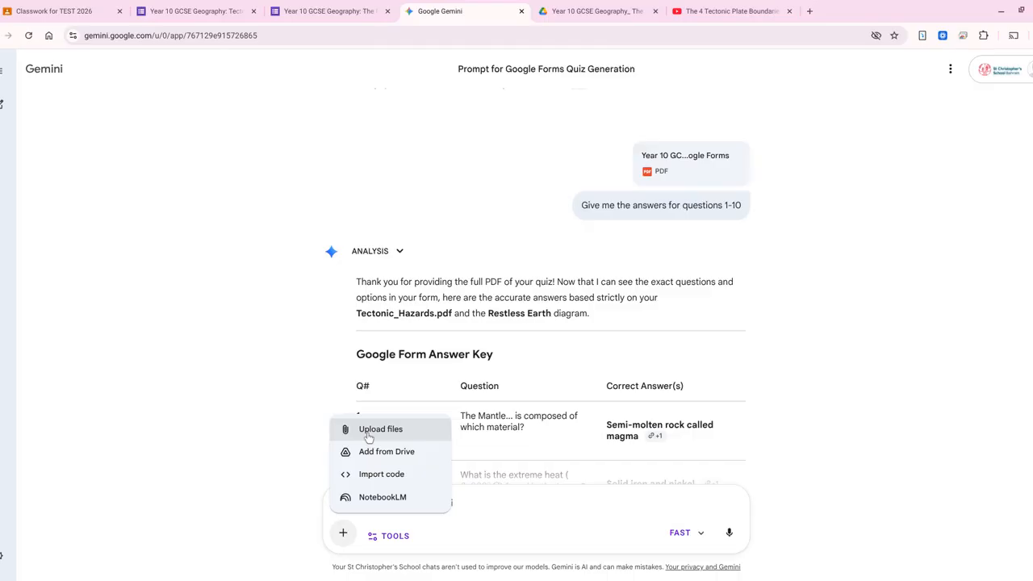
{"action": "left_click", "coordinate": [870, 282]}
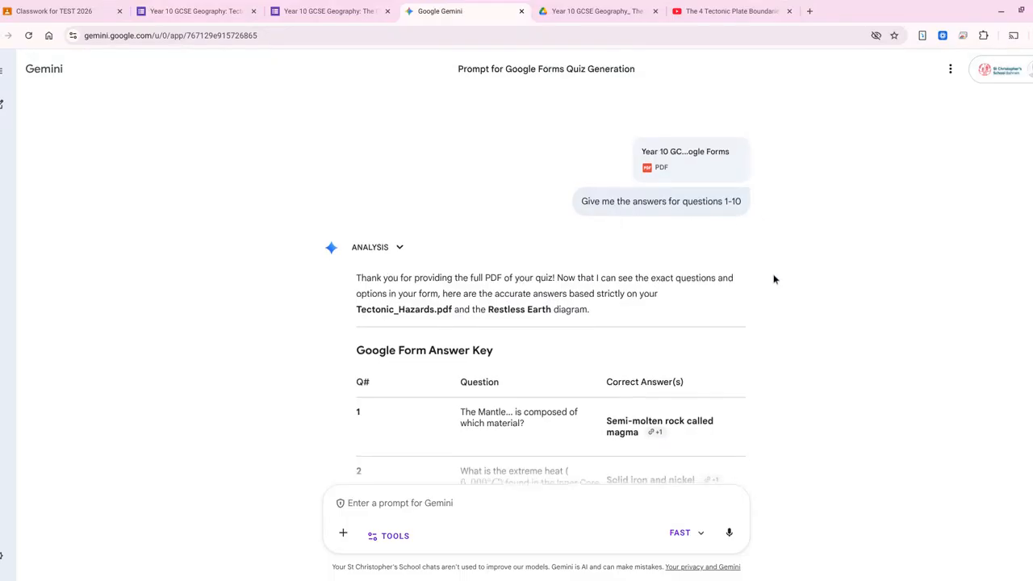
{"action": "scroll", "coordinate": [772, 277], "scroll_direction": "down", "scroll_amount": 3}
{"action": "scroll", "coordinate": [624, 289], "scroll_direction": "down", "scroll_amount": 3}
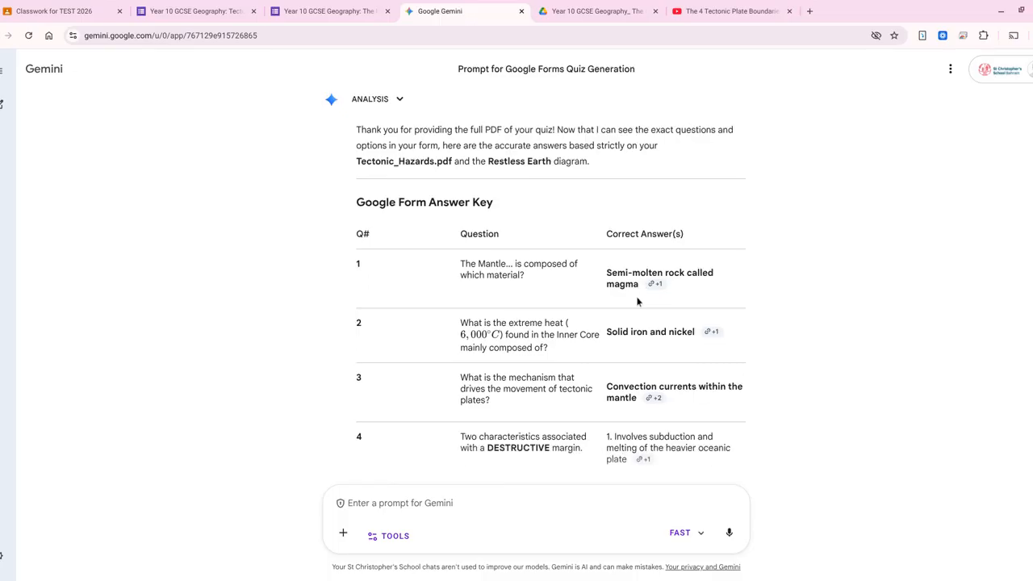
{"action": "scroll", "coordinate": [637, 306], "scroll_direction": "down", "scroll_amount": 5}
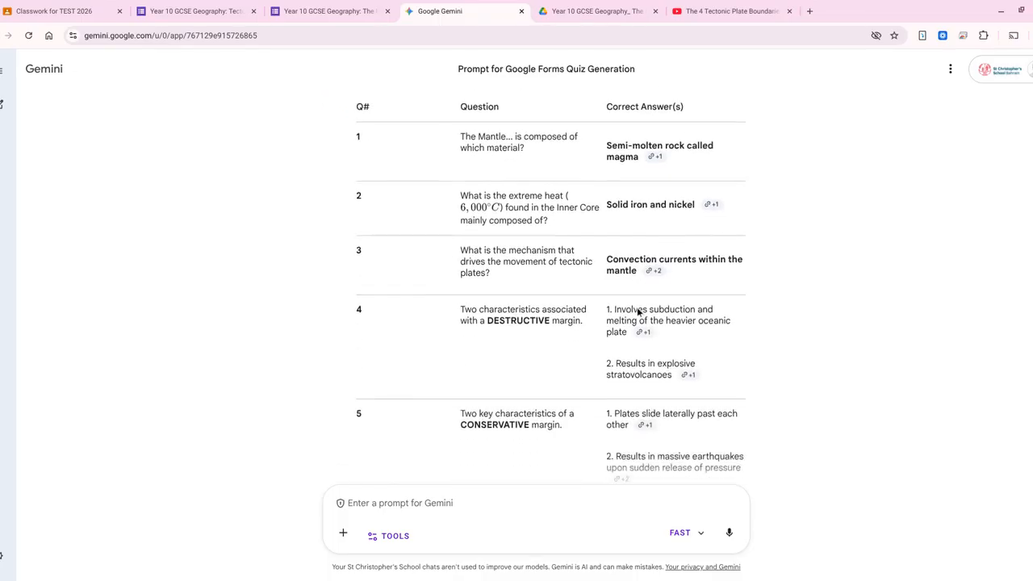
Compare the correct answers marked in the quiz form with Gemini's answer key, going from question 1 down to question 6.
{"action": "key", "text": "ctrl+shift+Tab"}
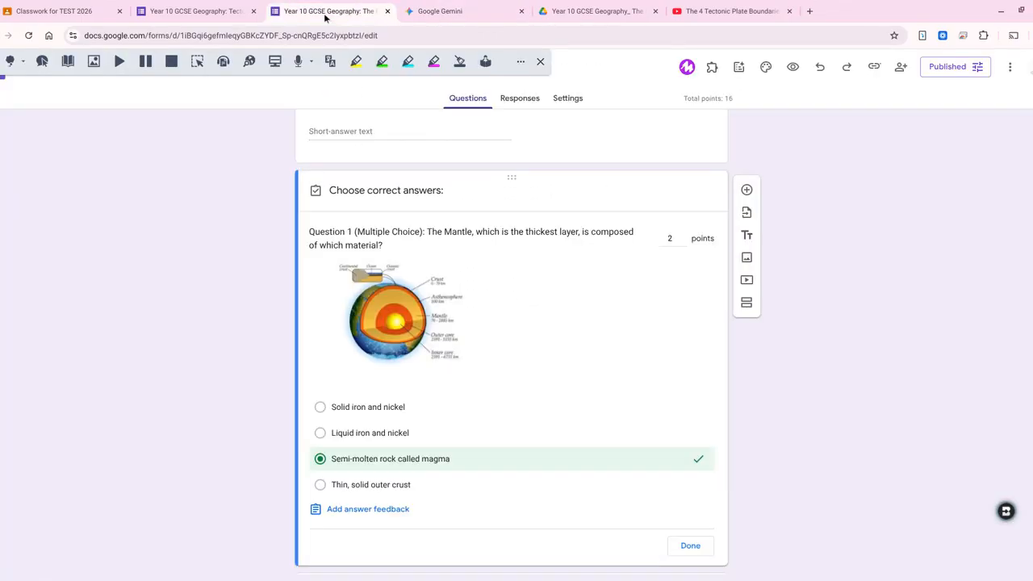
{"action": "scroll", "coordinate": [450, 404], "scroll_direction": "down", "scroll_amount": 2}
{"action": "scroll", "coordinate": [447, 433], "scroll_direction": "down", "scroll_amount": 4}
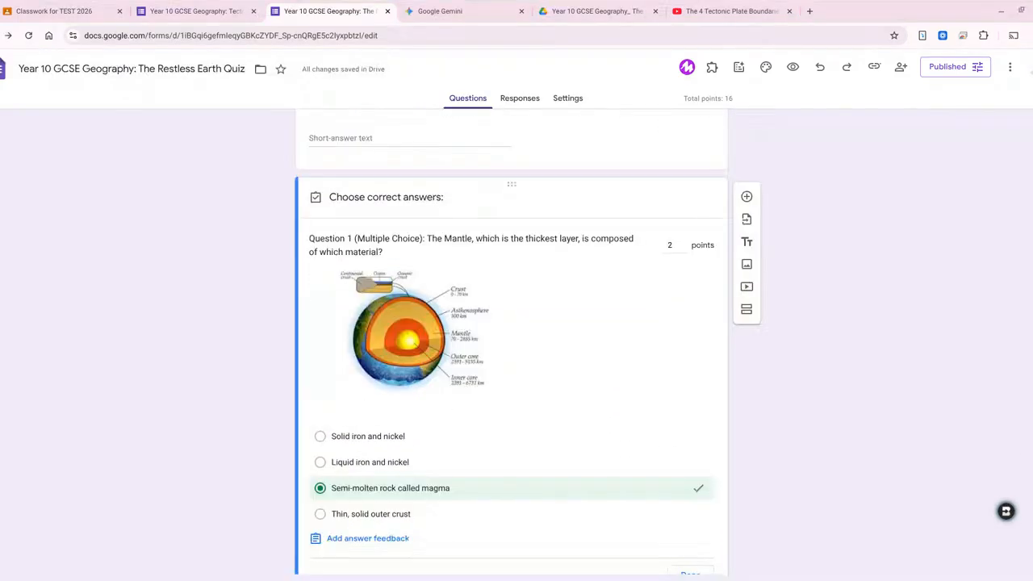
{"action": "scroll", "coordinate": [670, 391], "scroll_direction": "down", "scroll_amount": 8}
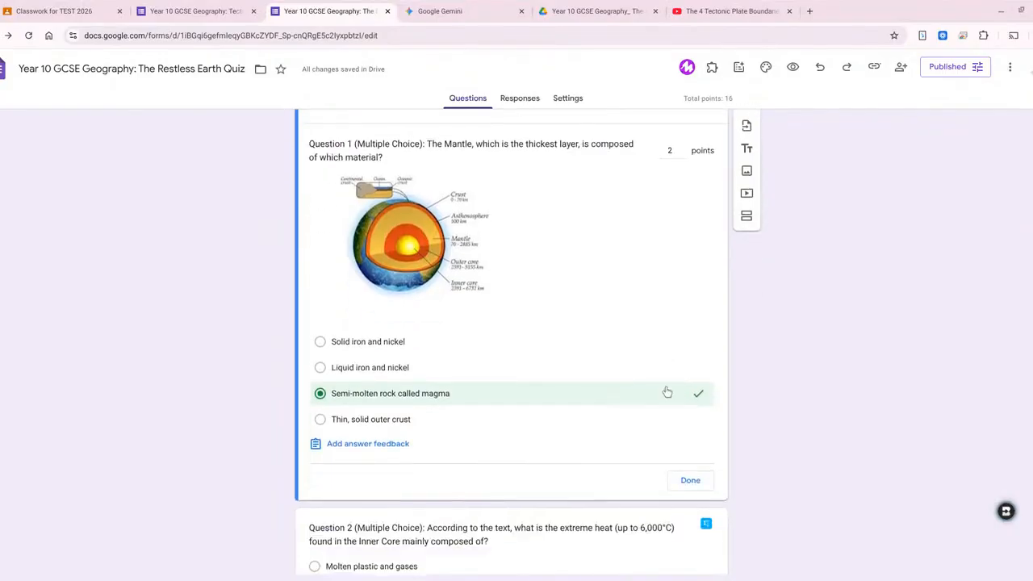
{"action": "scroll", "coordinate": [667, 385], "scroll_direction": "down", "scroll_amount": 6}
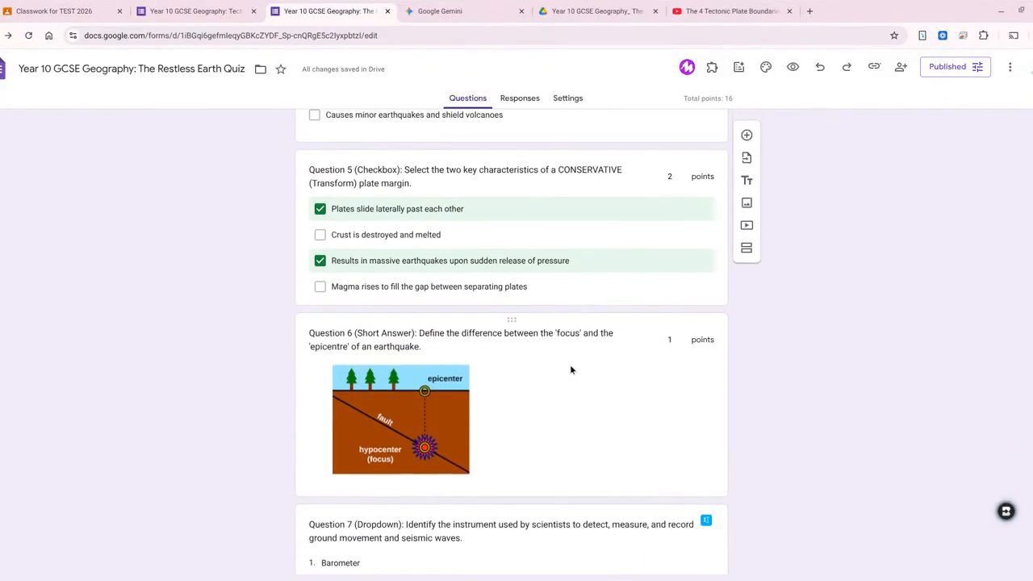
Highlight Gemini's answer on focus and epicentre and open the feedback and points settings of question 6 in the form.
{"action": "left_click", "coordinate": [440, 10]}
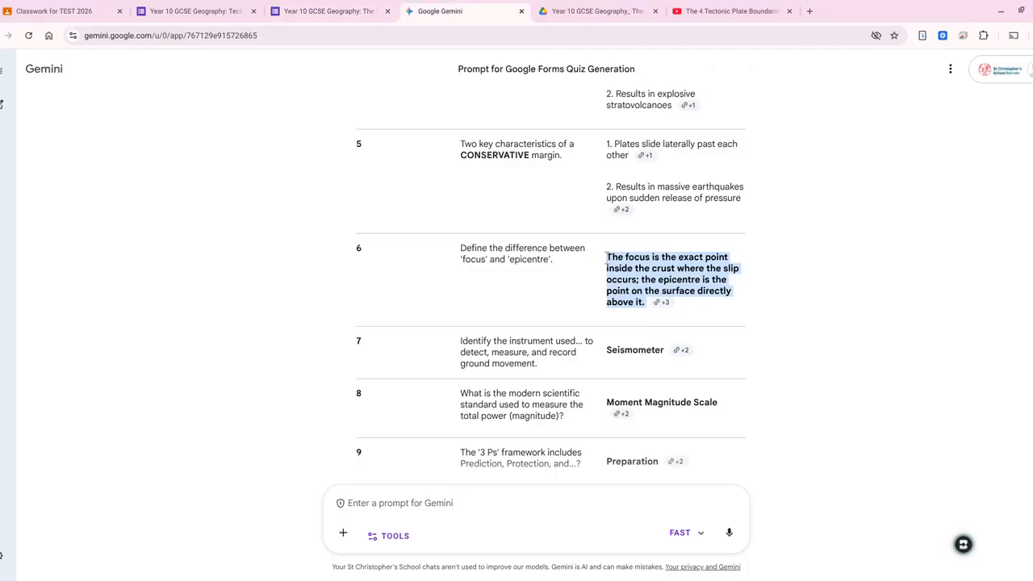
{"action": "left_click", "coordinate": [320, 5]}
{"action": "left_click", "coordinate": [579, 364]}
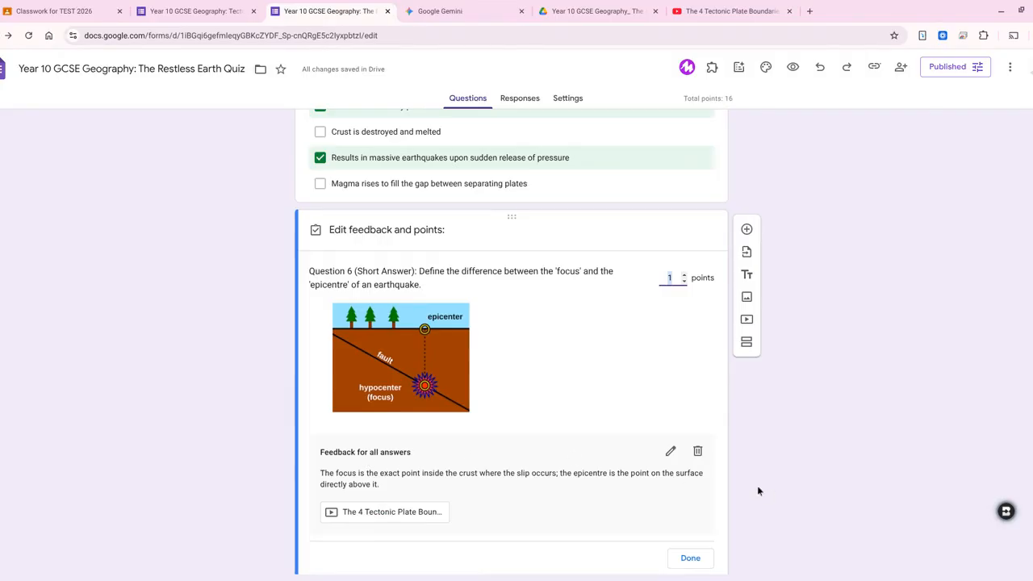
Open question 6's answer feedback for editing, view the YouTube video picker without choosing a video, and save the feedback.
{"action": "left_click", "coordinate": [670, 452]}
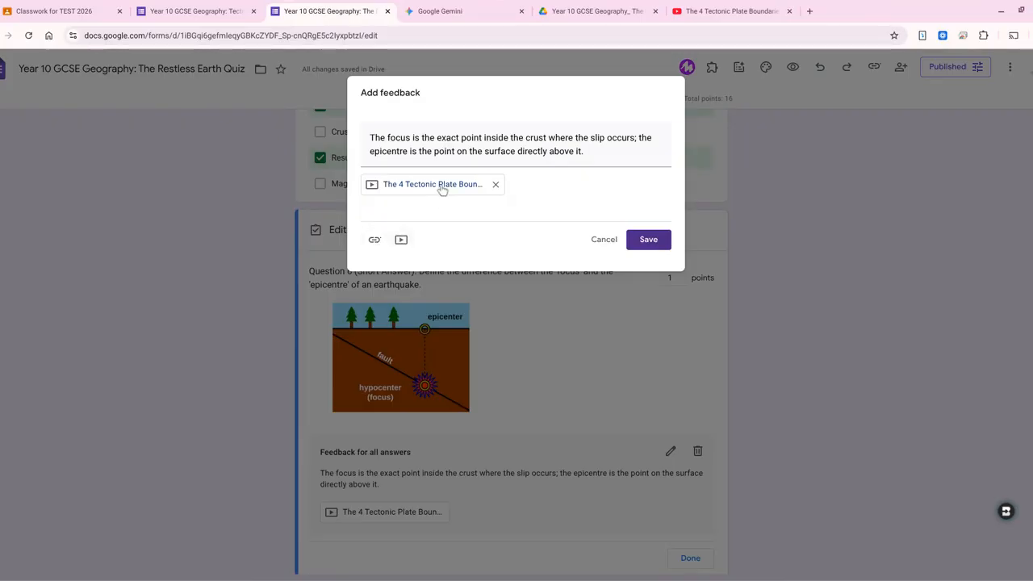
{"action": "left_click", "coordinate": [403, 240]}
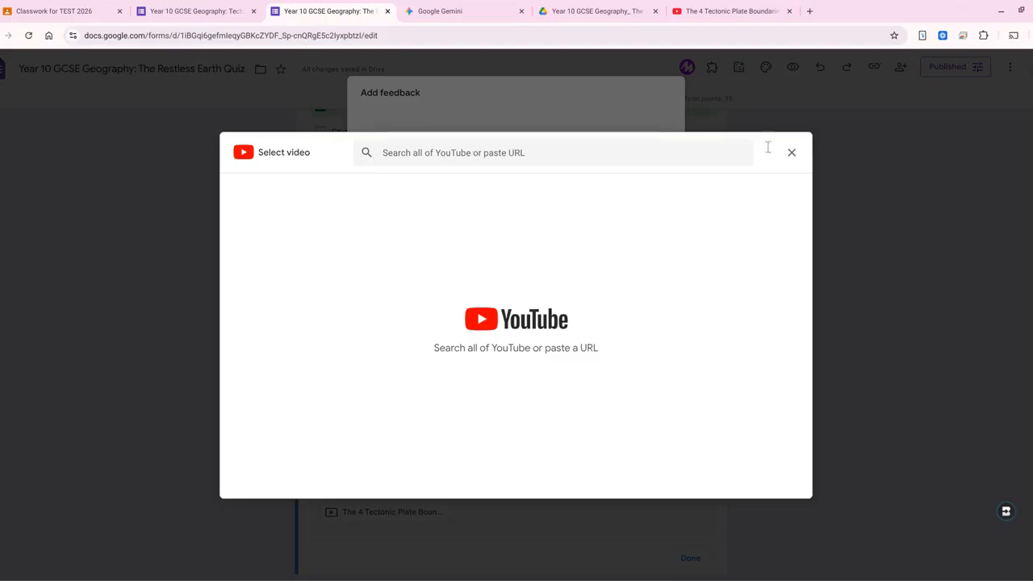
{"action": "left_click", "coordinate": [791, 152]}
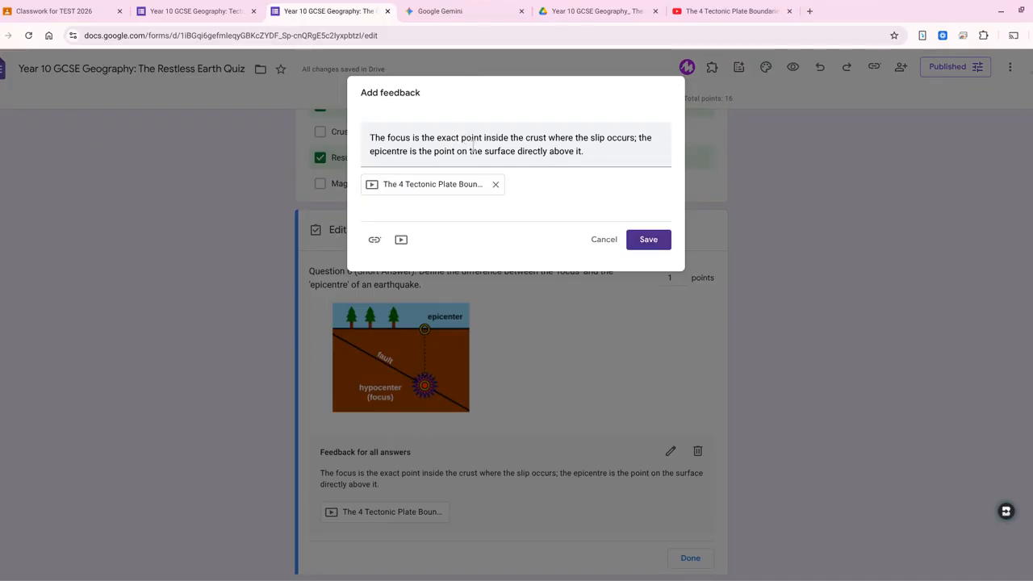
{"action": "left_click", "coordinate": [650, 240]}
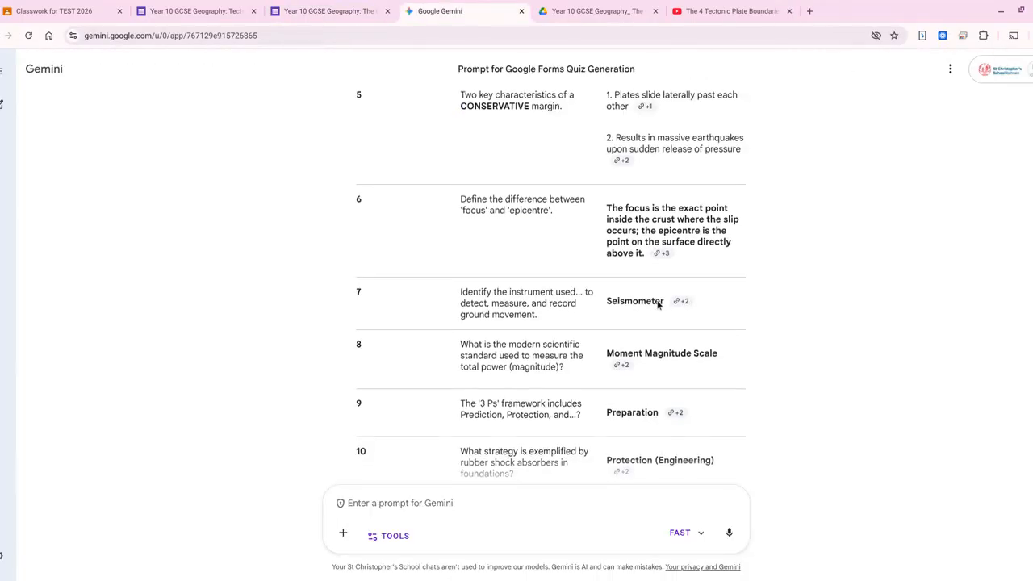
Review Gemini's answers for questions 6 to 10 and its suggested images for questions 1, 2 and 3.
{"action": "scroll", "coordinate": [659, 305], "scroll_direction": "down", "scroll_amount": 1}
{"action": "scroll", "coordinate": [662, 308], "scroll_direction": "down", "scroll_amount": 3}
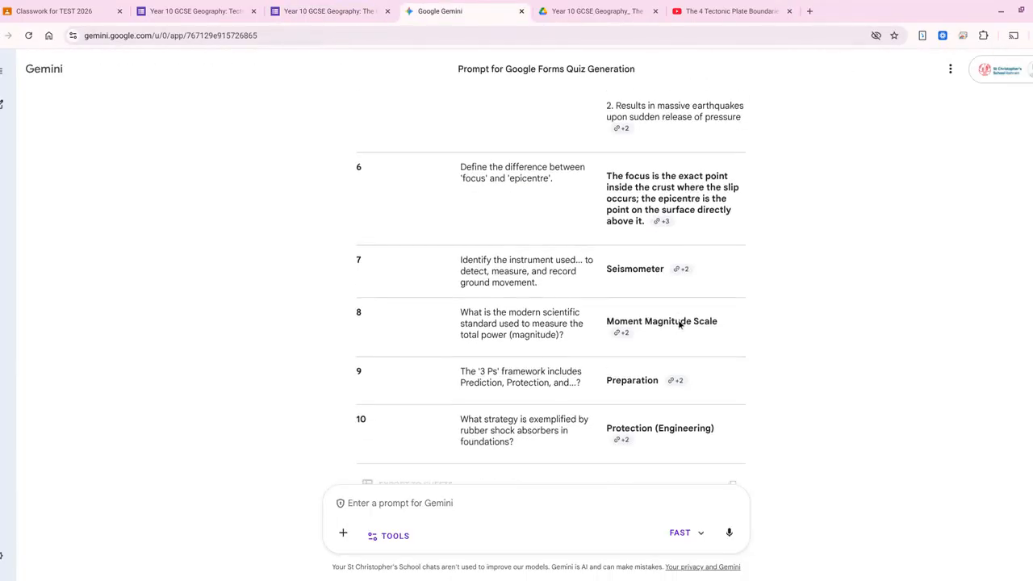
{"action": "scroll", "coordinate": [678, 324], "scroll_direction": "down", "scroll_amount": 2}
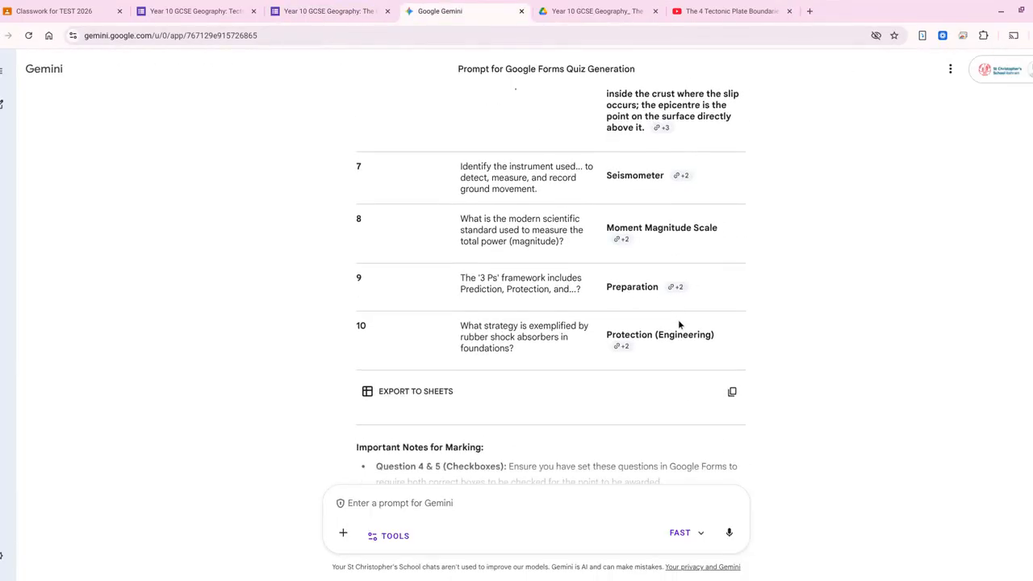
{"action": "scroll", "coordinate": [681, 323], "scroll_direction": "down", "scroll_amount": 6}
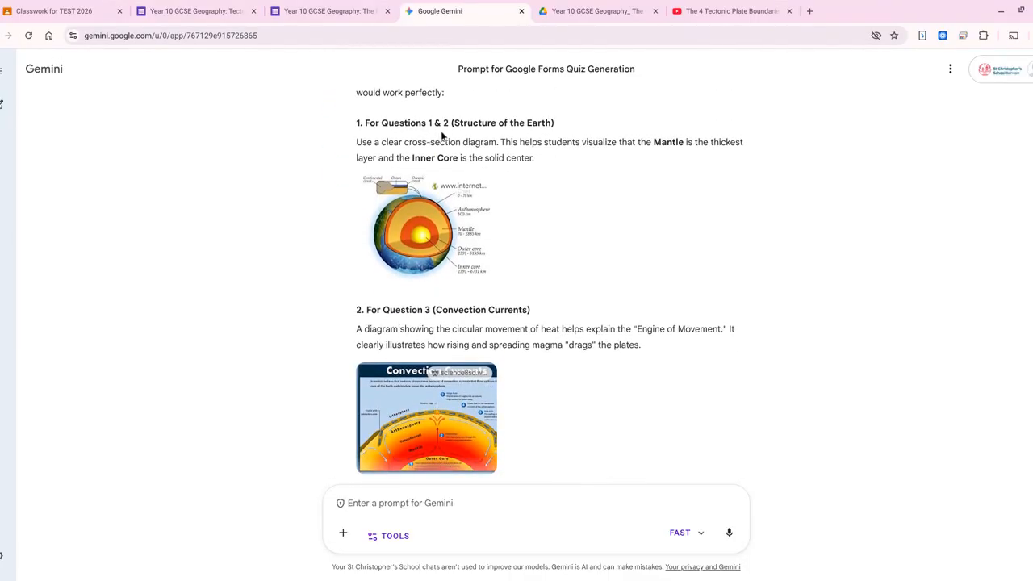
{"action": "scroll", "coordinate": [583, 251], "scroll_direction": "up", "scroll_amount": 1}
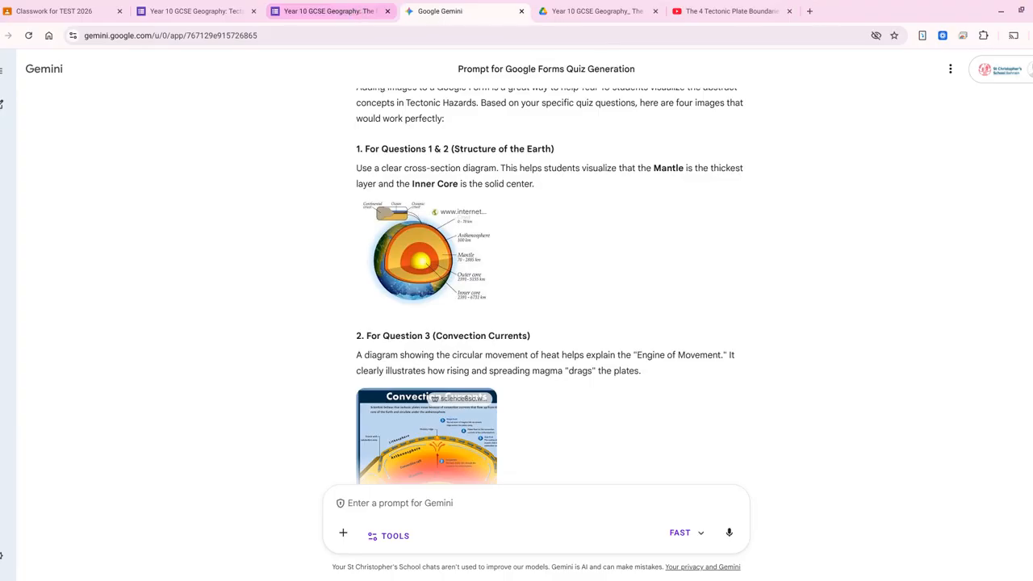
Show The Restless Earth Quiz form and the Gemini chat side by side in a split view.
{"action": "left_click", "coordinate": [336, 16]}
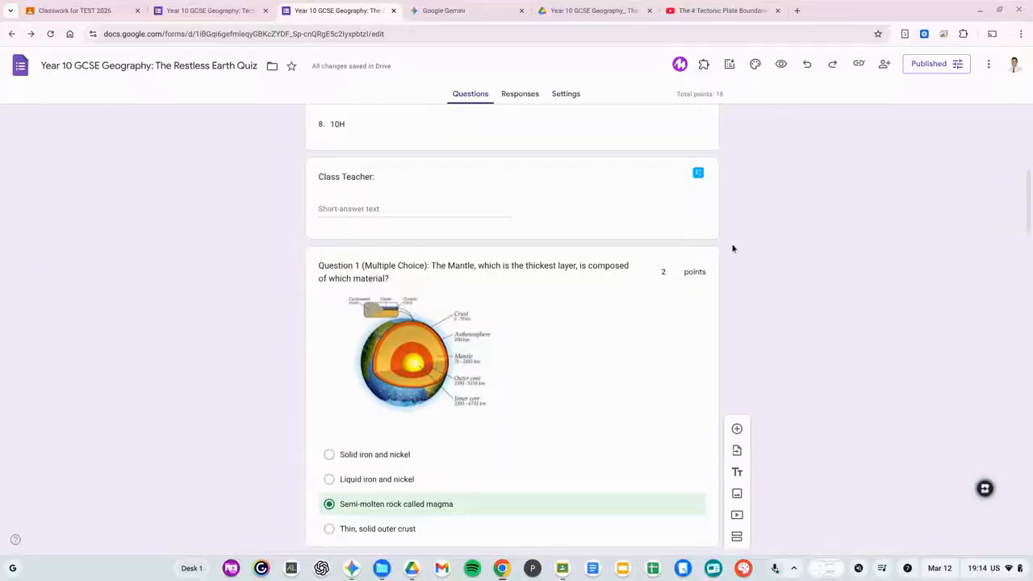
{"action": "left_click", "coordinate": [449, 14]}
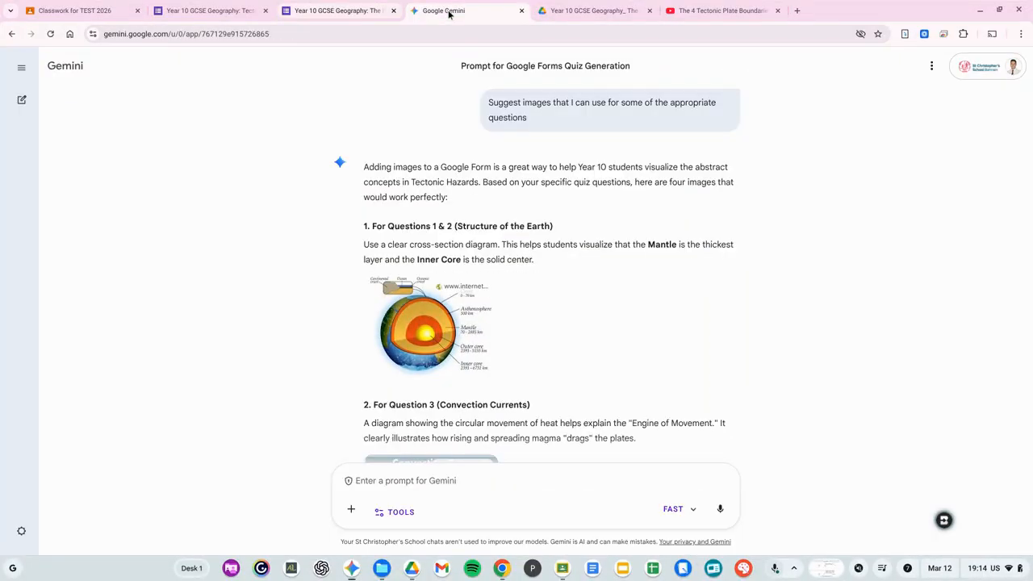
{"action": "right_click", "coordinate": [448, 13]}
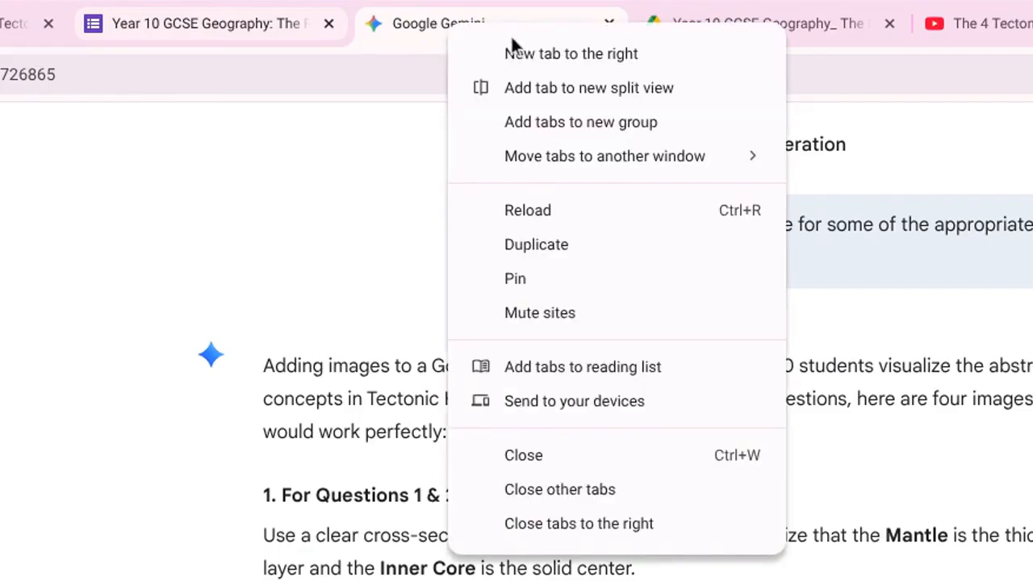
{"action": "left_click", "coordinate": [577, 90]}
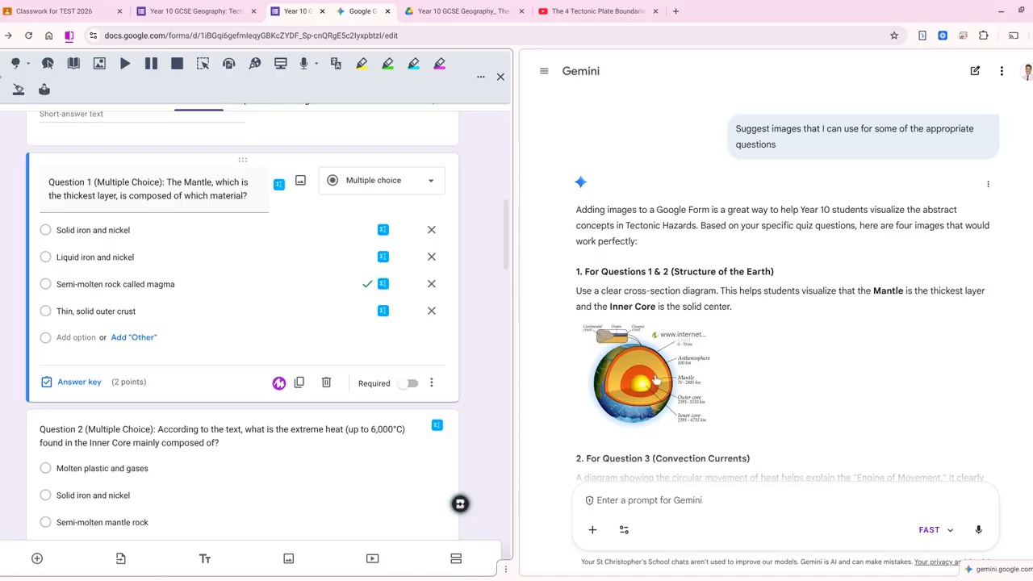
Insert Gemini's suggested Earth cross-section diagram as the image of question 1 and select it.
{"action": "scroll", "coordinate": [314, 254], "scroll_direction": "up", "scroll_amount": 1}
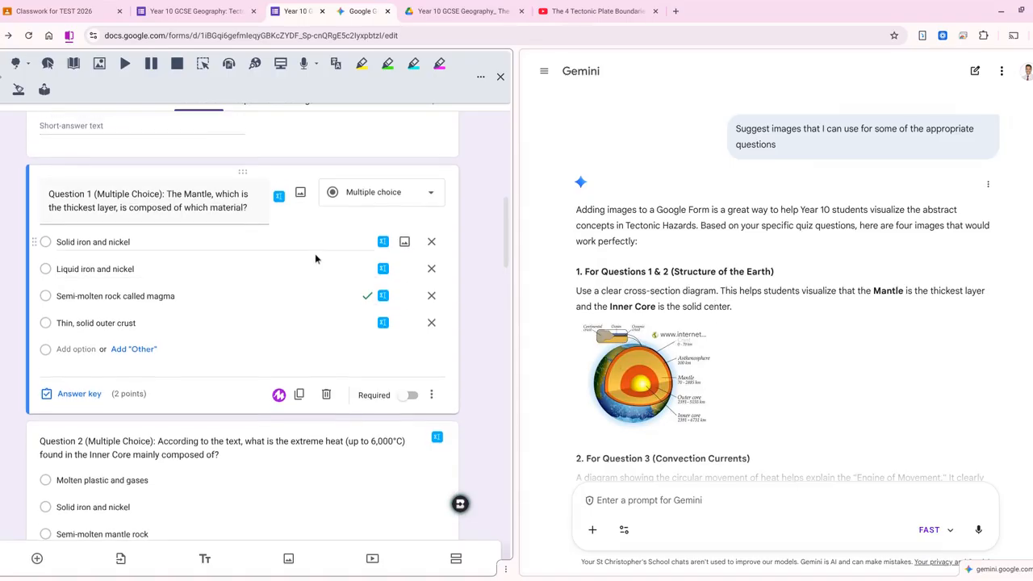
{"action": "left_click", "coordinate": [301, 194]}
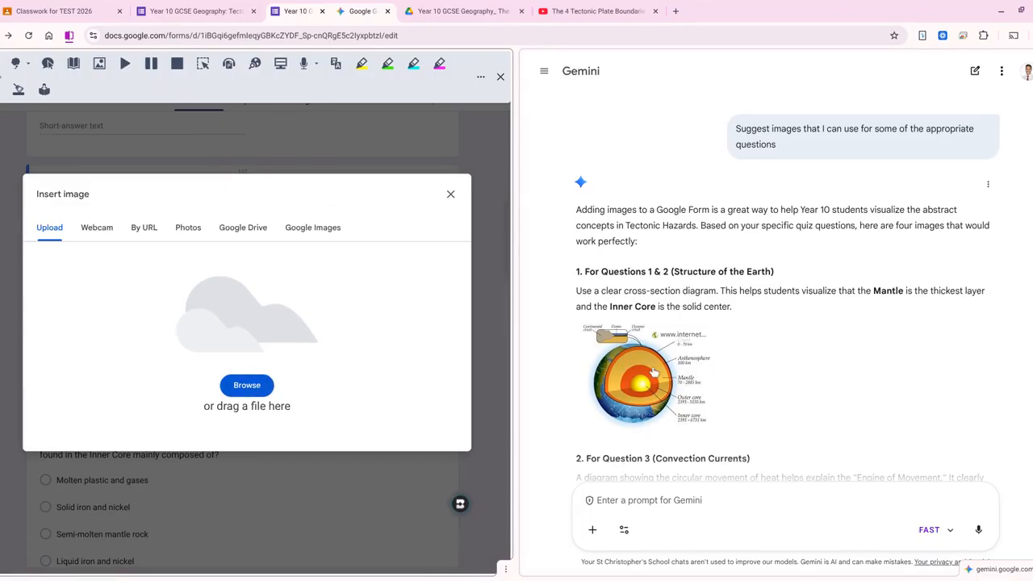
{"action": "left_click_drag", "start_coordinate": [654, 371], "coordinate": [299, 384]}
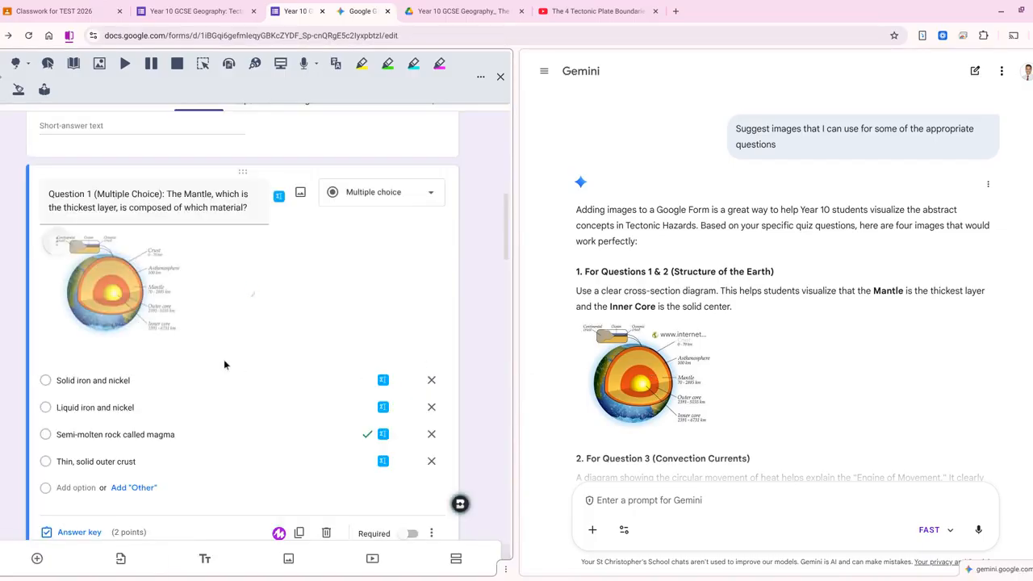
{"action": "left_click", "coordinate": [151, 319]}
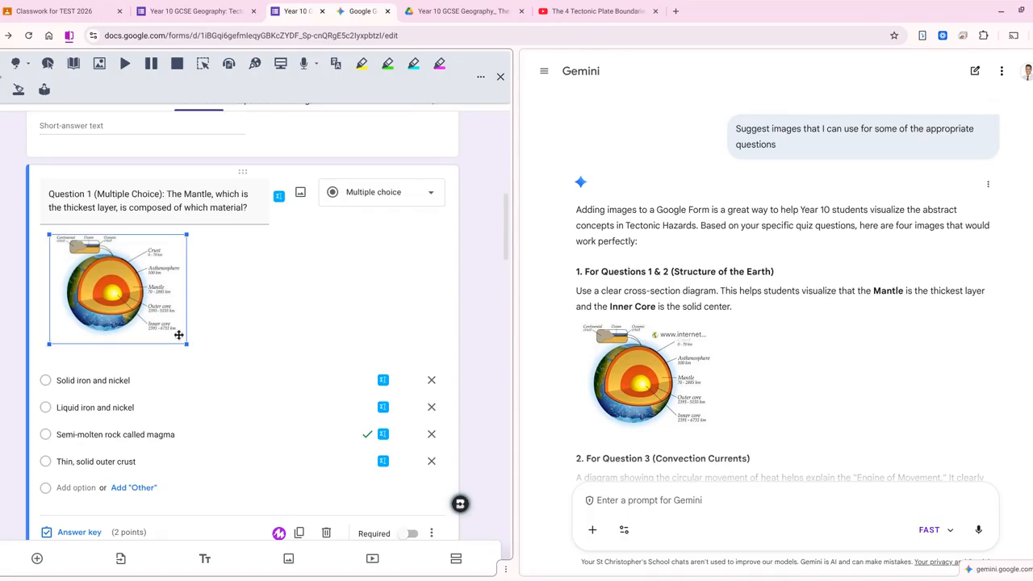
Enlarge question 1's Earth cross-section image and separate the quiz form and Gemini from the split view.
{"action": "left_click_drag", "start_coordinate": [186, 345], "coordinate": [216, 369]}
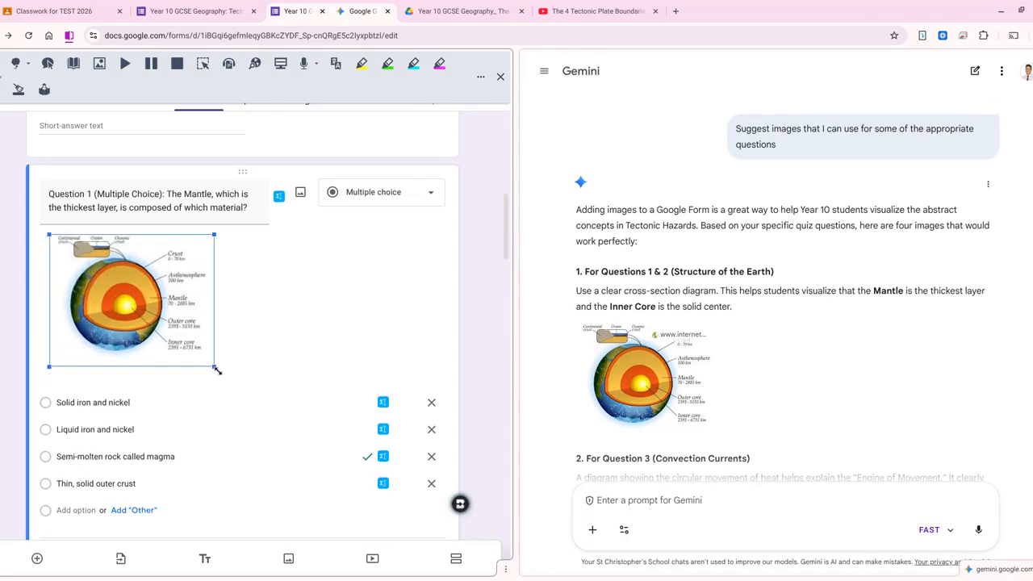
{"action": "left_click", "coordinate": [312, 376]}
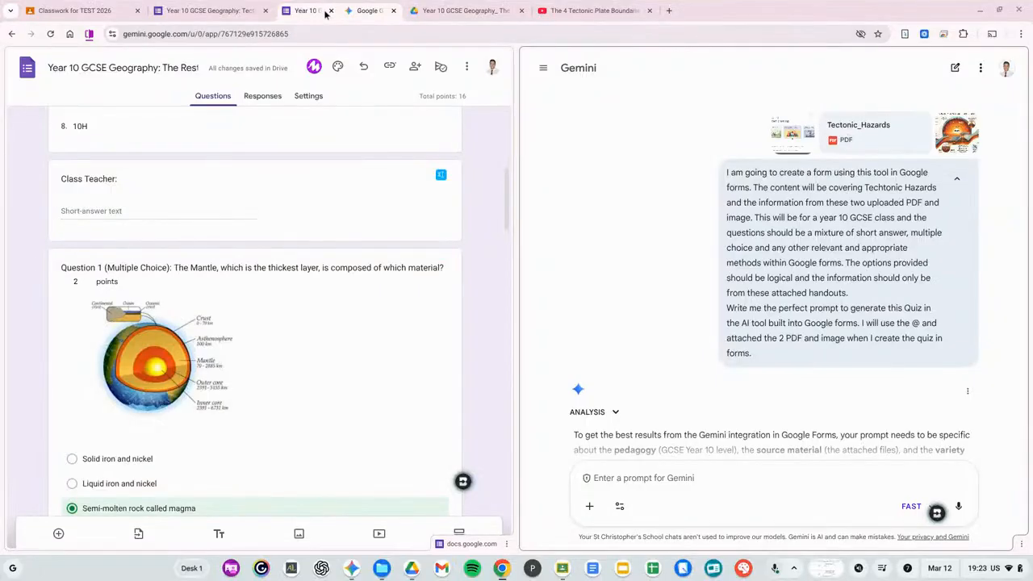
{"action": "right_click", "coordinate": [326, 12]}
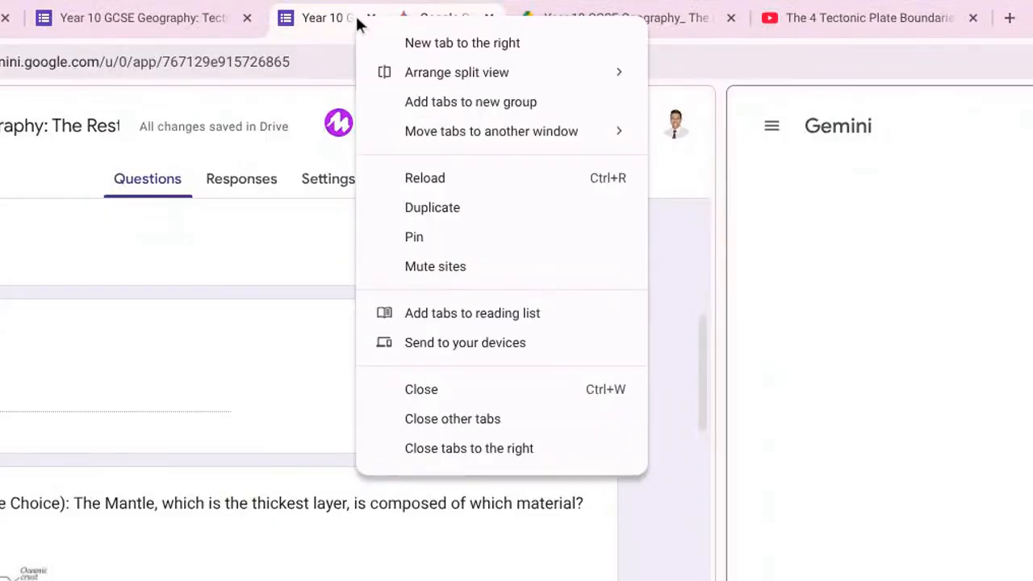
{"action": "mouse_move", "coordinate": [464, 39]}
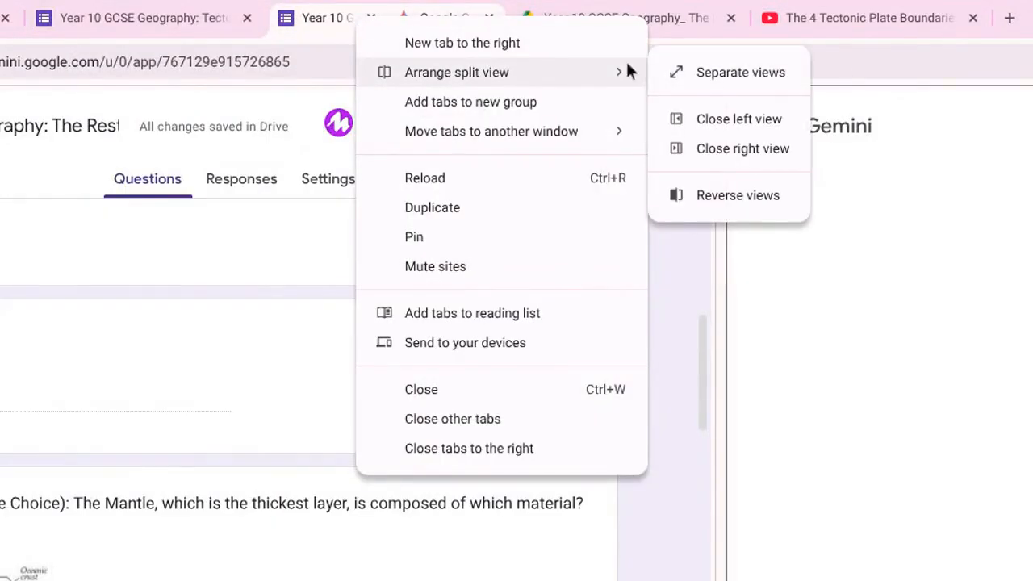
{"action": "left_click", "coordinate": [687, 72]}
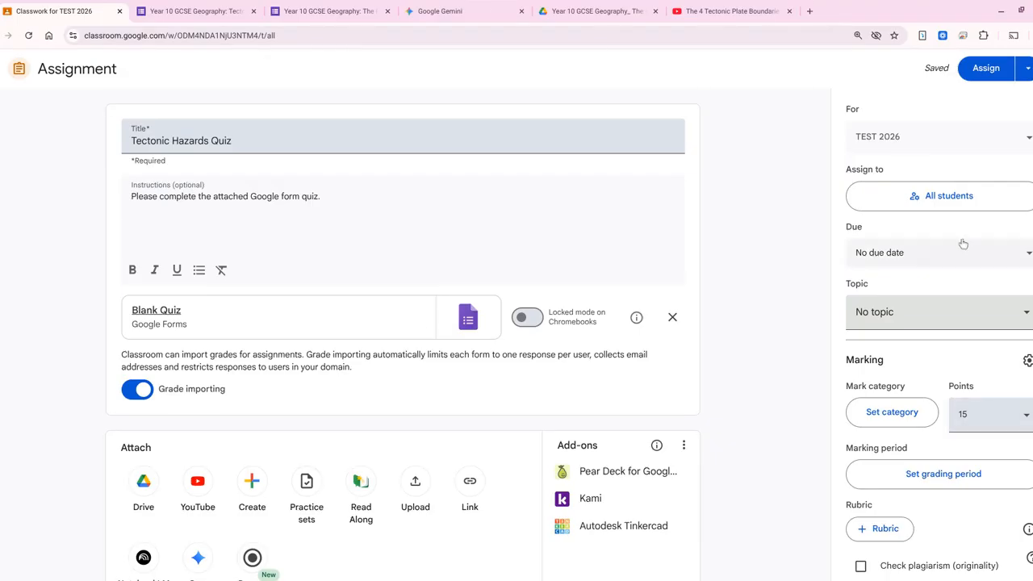
Save the Tectonic Hazards Quiz assignment as a draft in the TEST 2026 class and reopen the draft for editing.
{"action": "left_click", "coordinate": [1026, 72]}
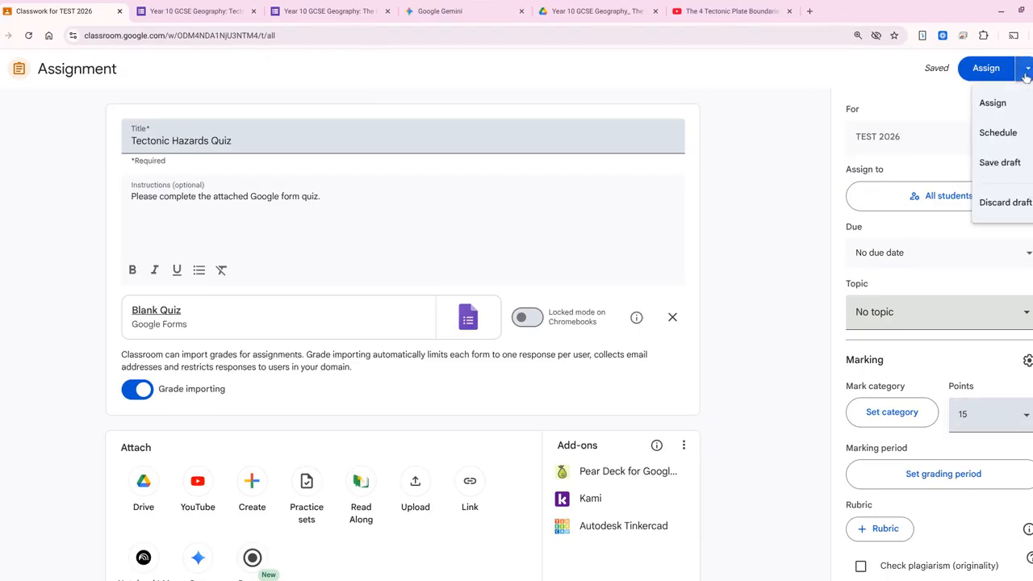
{"action": "left_click", "coordinate": [999, 162]}
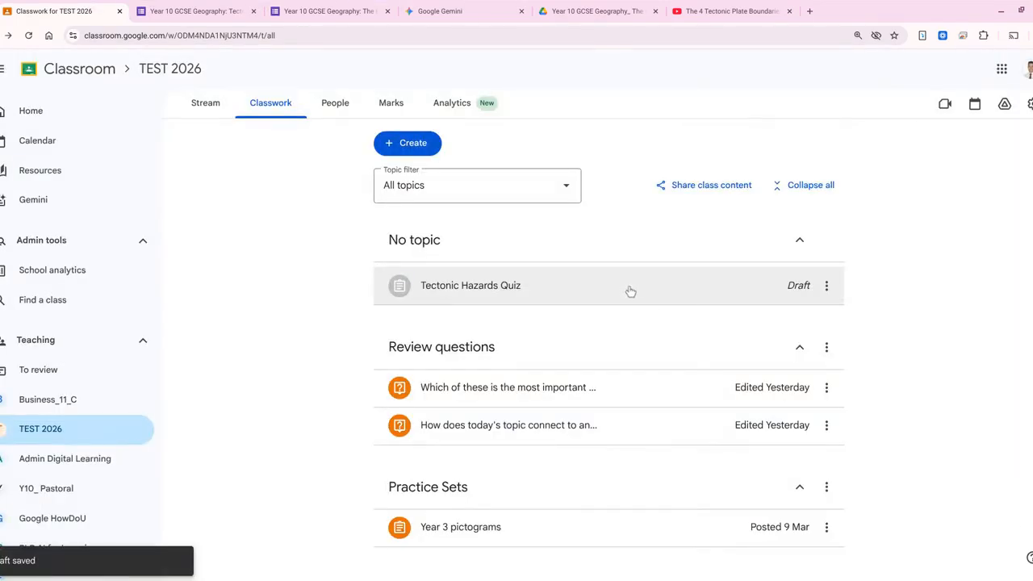
{"action": "left_click", "coordinate": [826, 285]}
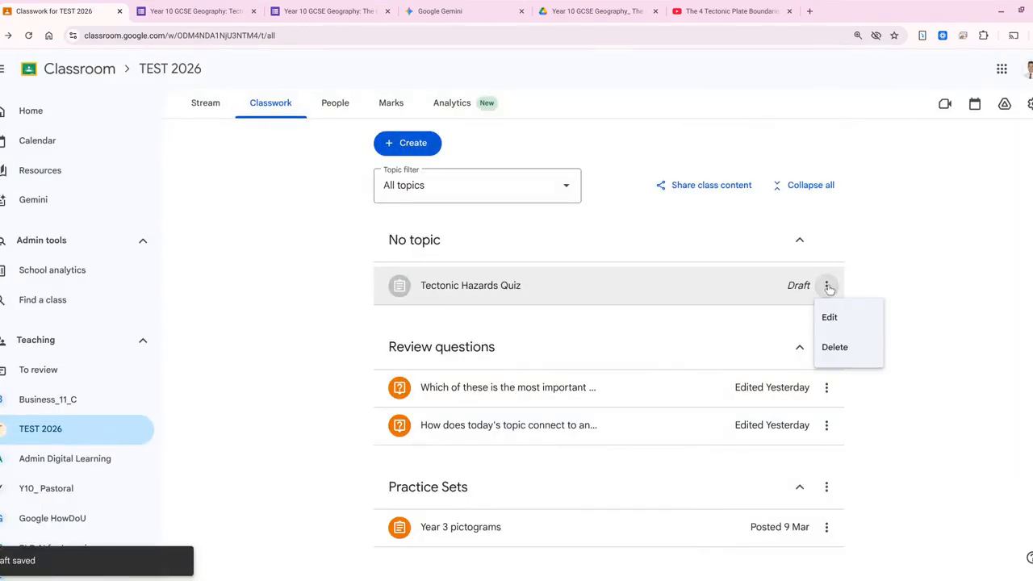
{"action": "left_click", "coordinate": [842, 315]}
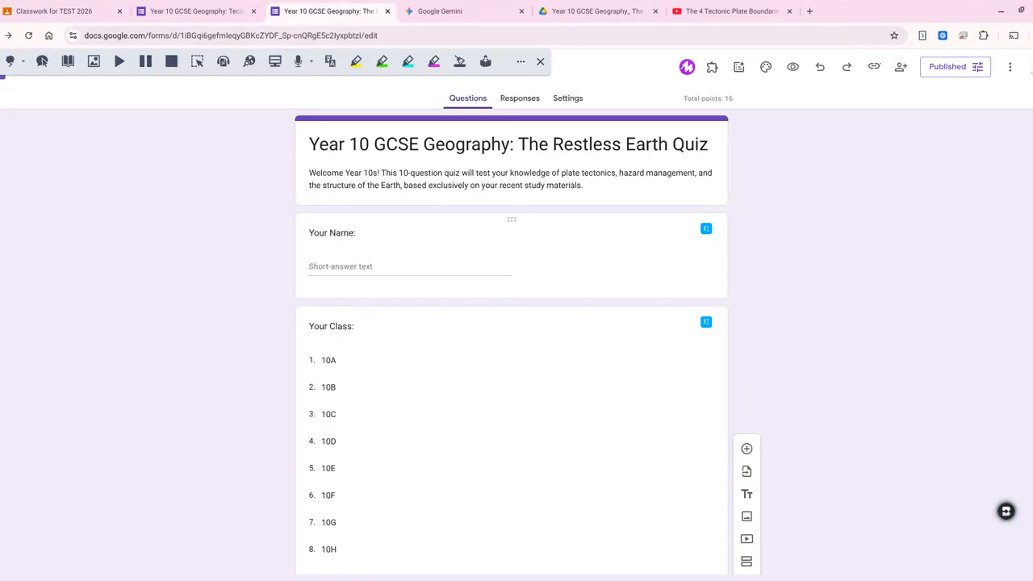
Review The Restless Earth Quiz form from the name and class fields down to question 1 and its answer options.
{"action": "scroll", "coordinate": [589, 270], "scroll_direction": "down", "scroll_amount": 4}
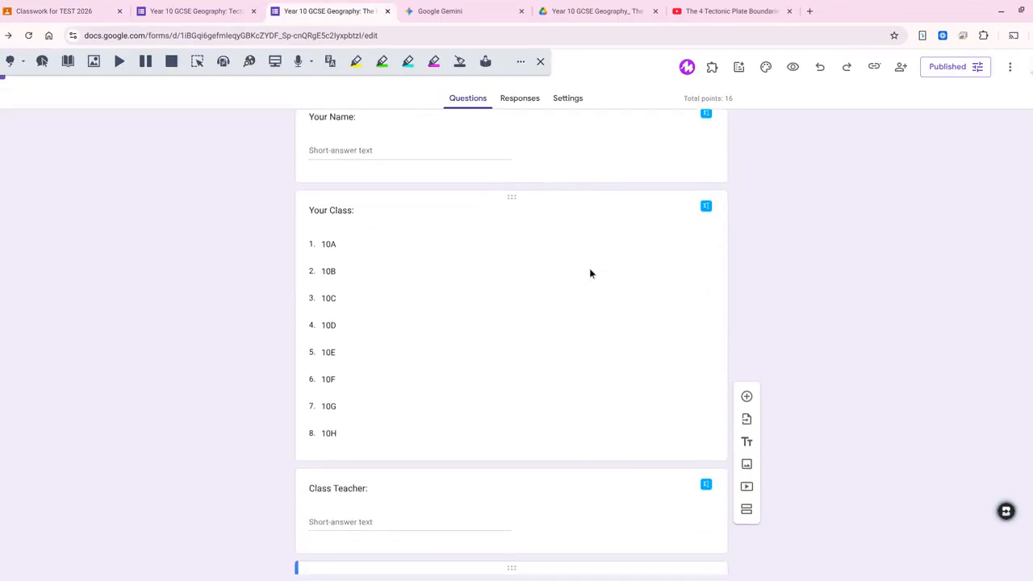
{"action": "scroll", "coordinate": [589, 271], "scroll_direction": "down", "scroll_amount": 3}
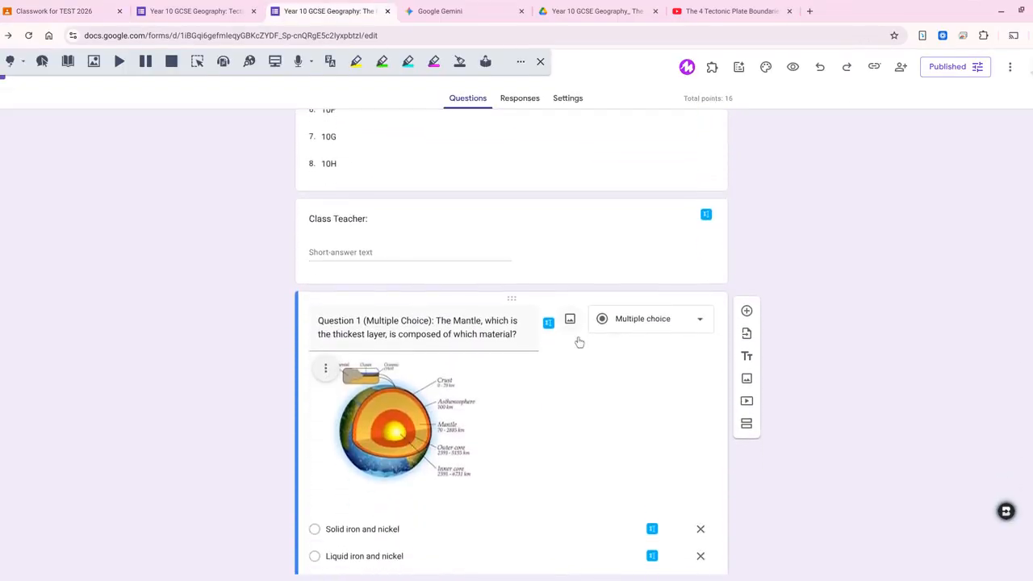
{"action": "scroll", "coordinate": [577, 340], "scroll_direction": "down", "scroll_amount": 2}
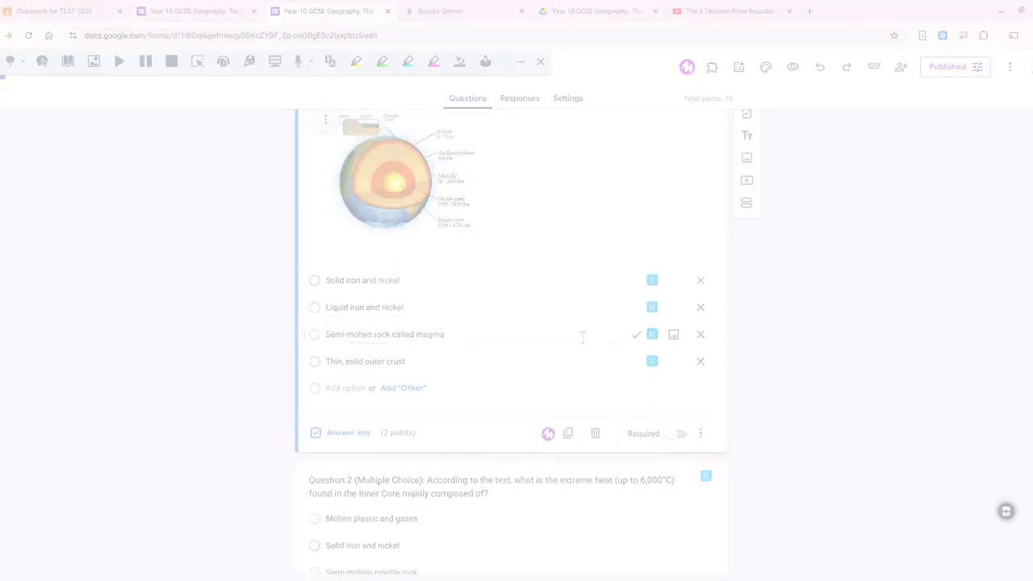